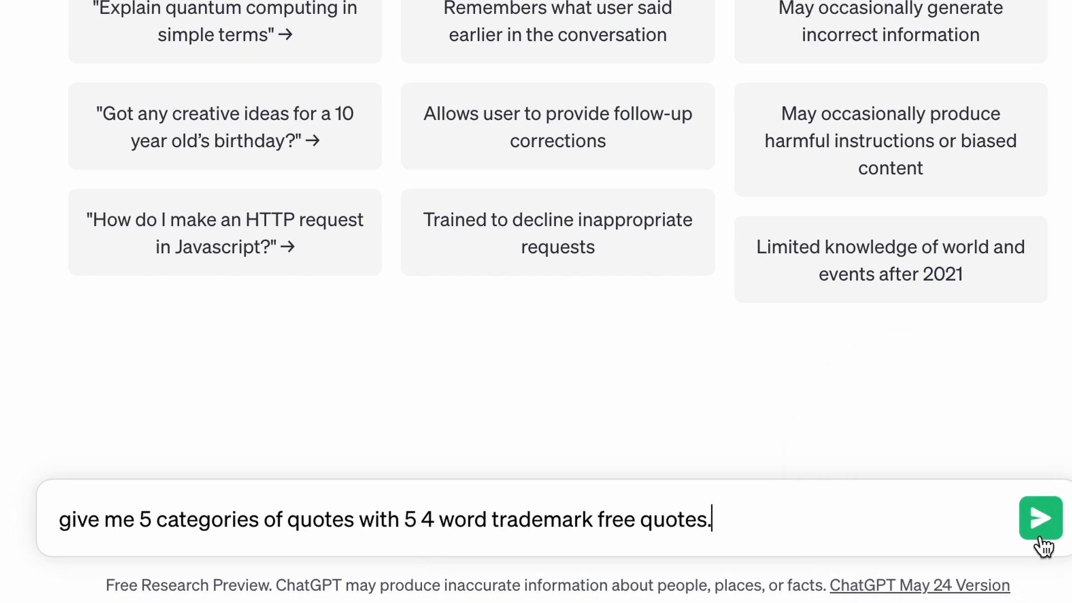
Ask ChatGPT for 5 categories of quotes with 5 four-word trademark-free quotes and look through the generated lists.
left_click(1041, 528)
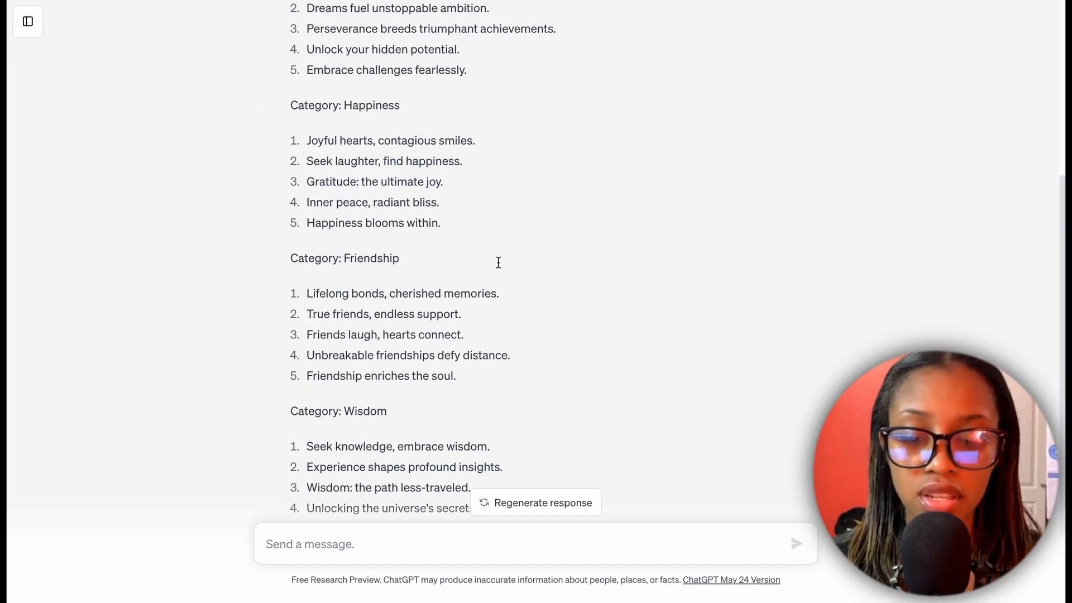
scroll(499, 262, "up", 5)
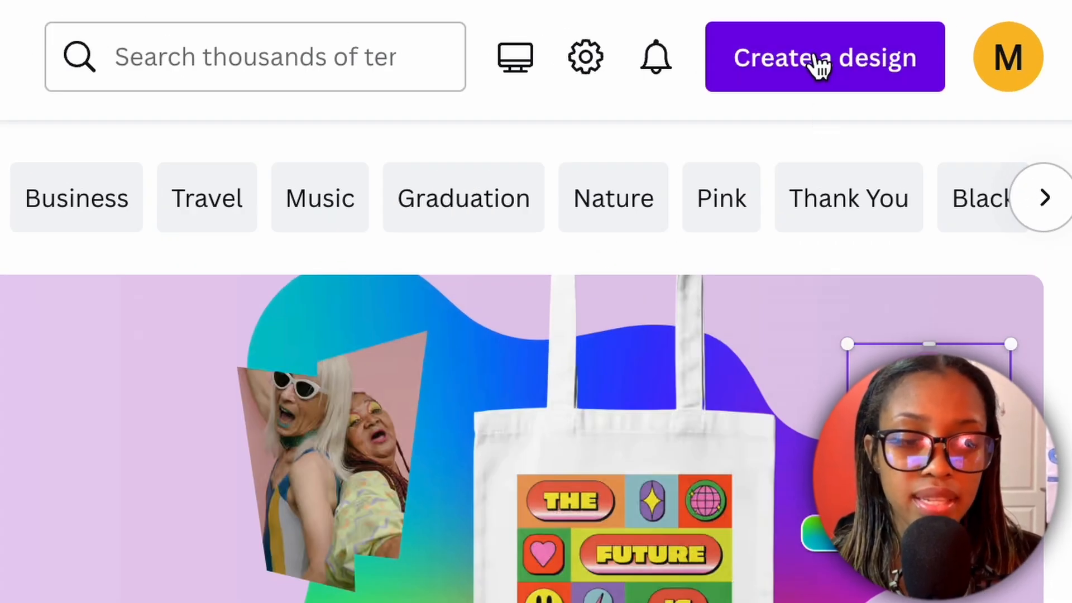
Switch to Canva, create a custom 3000 × 3000 px design and name it "sticker 1 -quote".
left_click(947, 25)
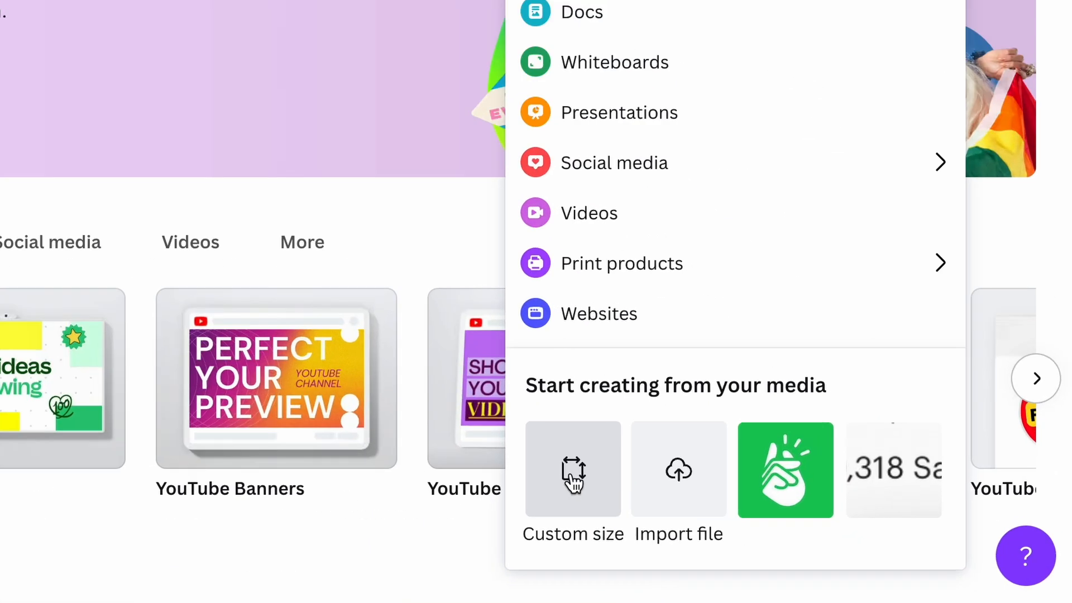
left_click(573, 477)
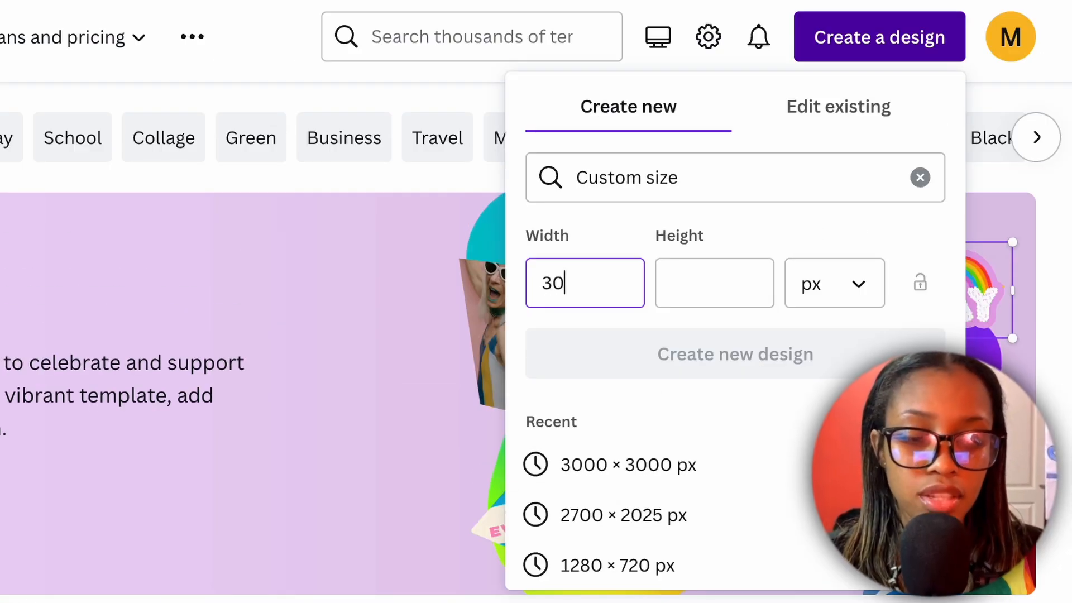
type("3000")
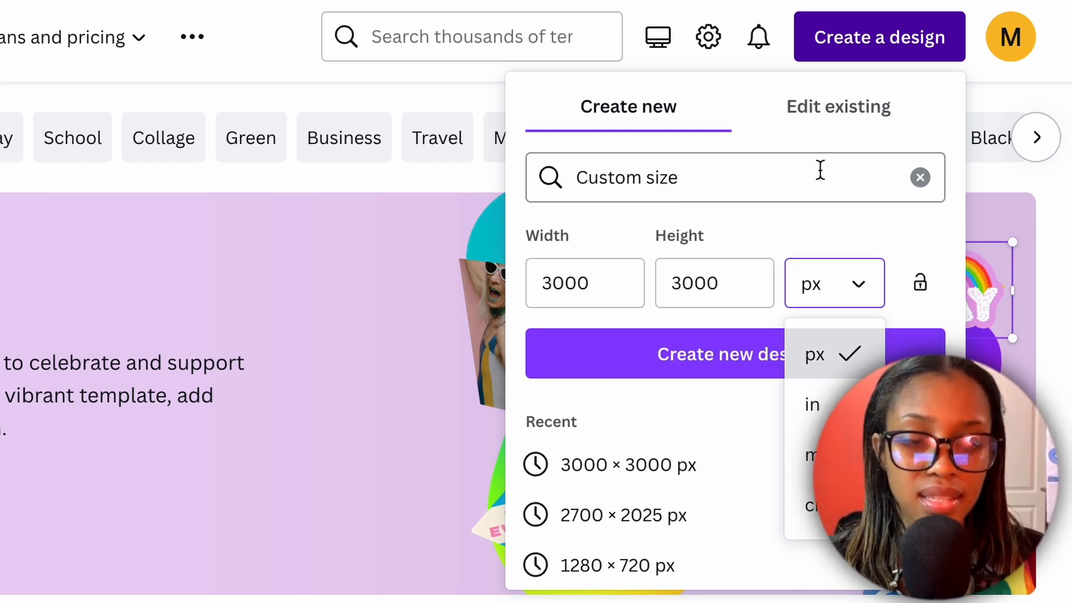
left_click(799, 217)
left_click(711, 369)
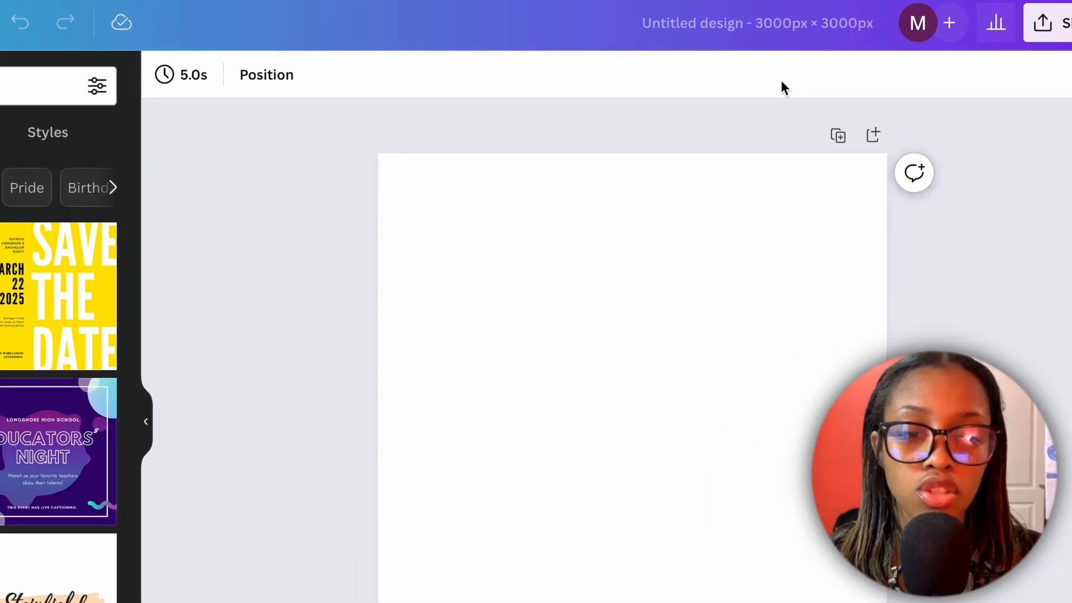
left_click(843, 21)
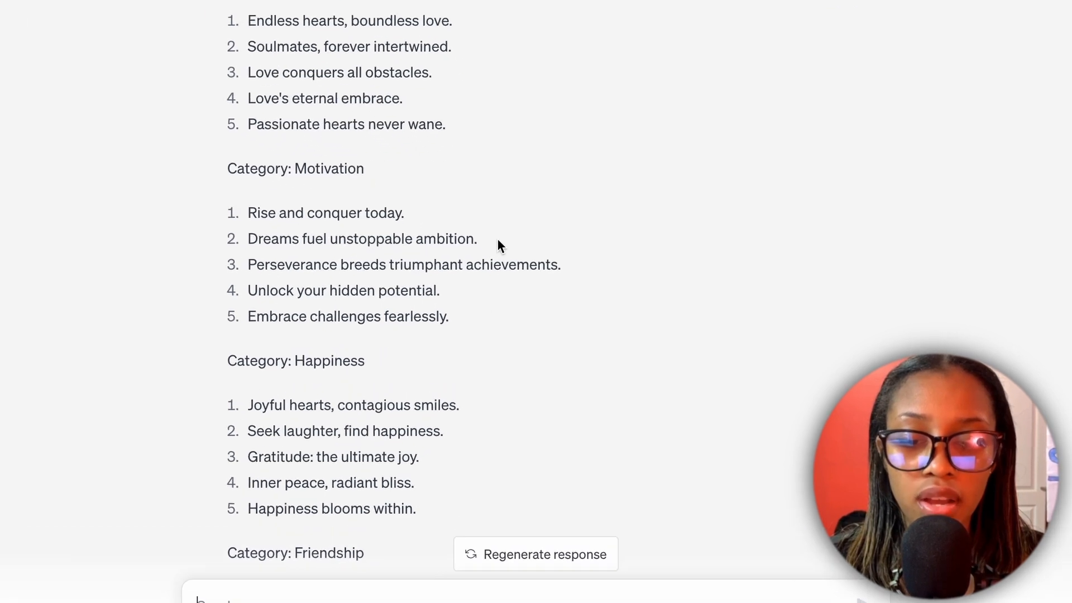
Copy the motivation quote "Dreams fuel unstoppable ambition." from ChatGPT and place it as text on the blank Canva page.
left_click_drag(492, 252, 310, 252)
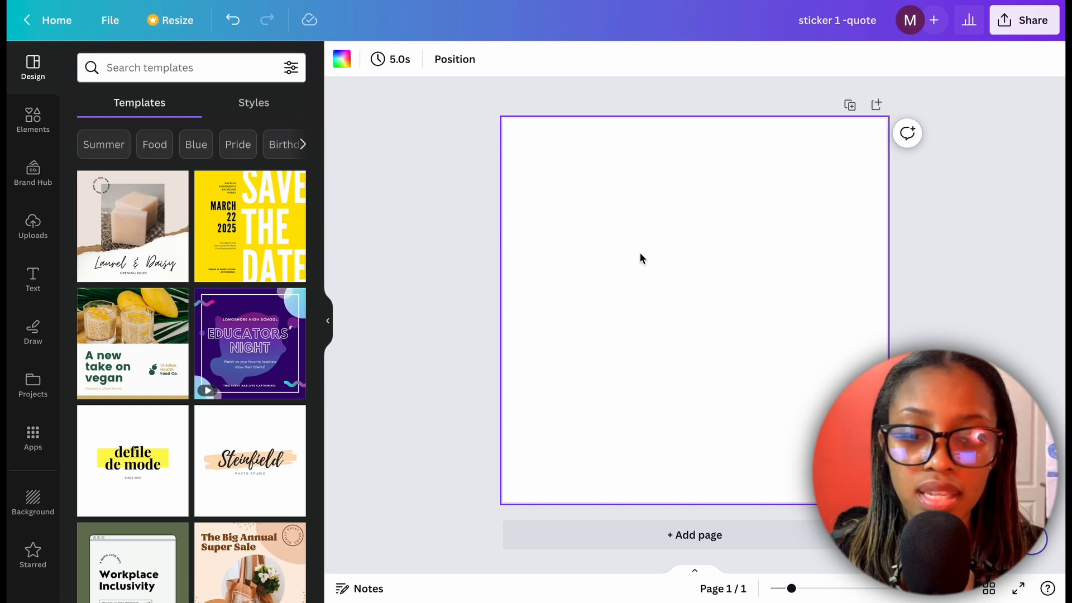
type("Dreams fuel unstoppable ambition.")
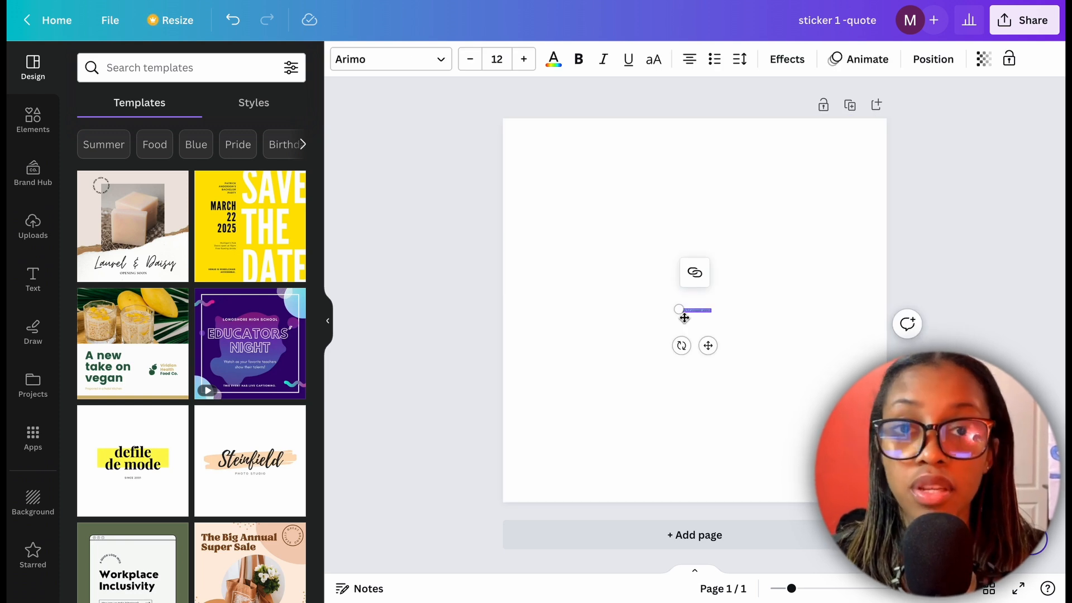
Enlarge the quote text to font size 300 and move it up to the middle of the page.
left_click(708, 314)
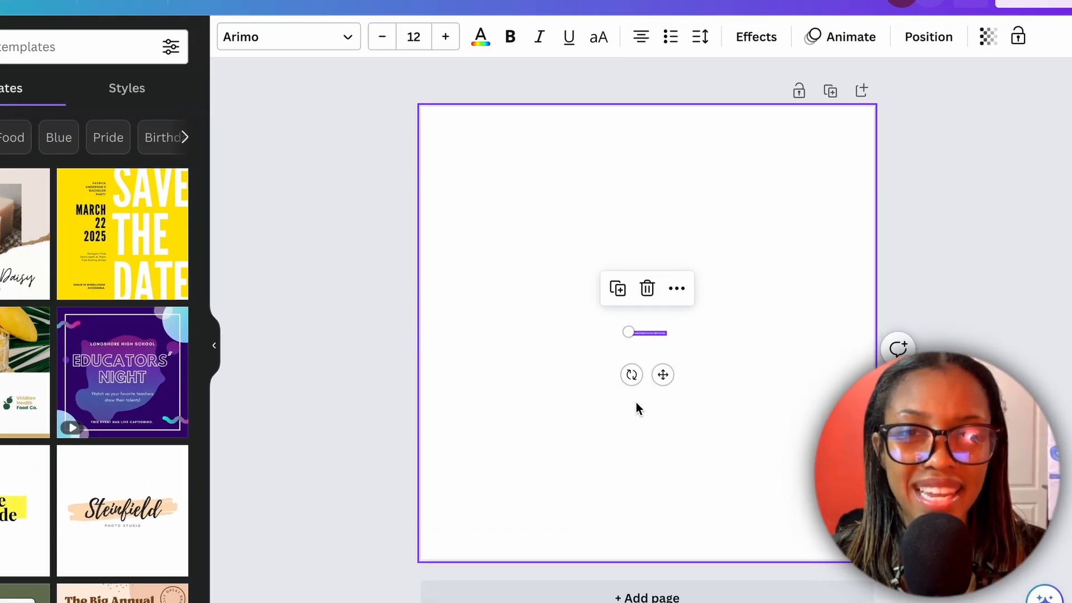
left_click(414, 37)
left_click(414, 38)
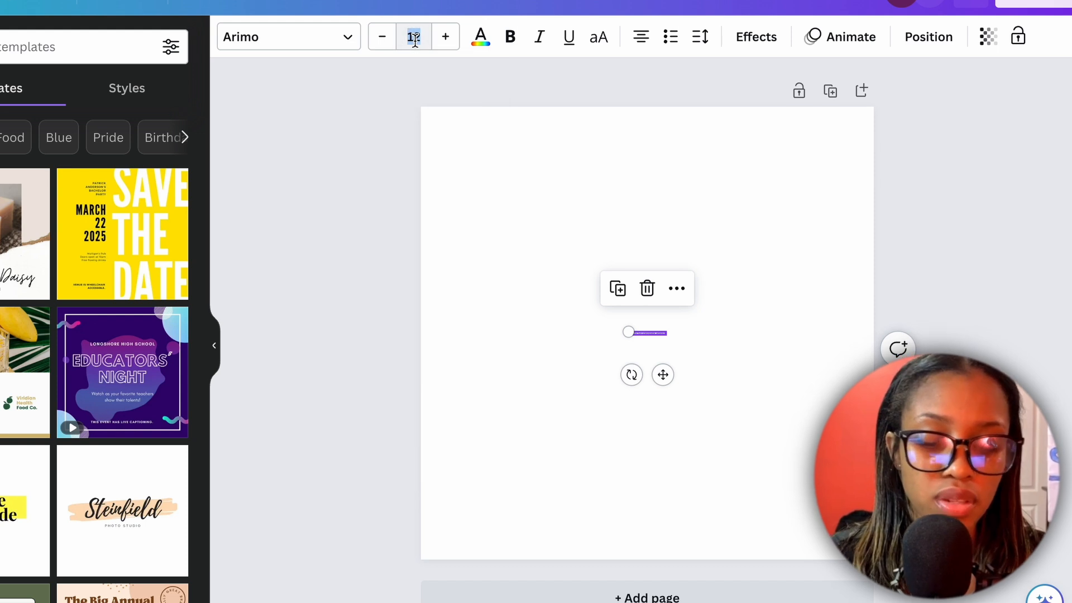
type("300")
key("Return")
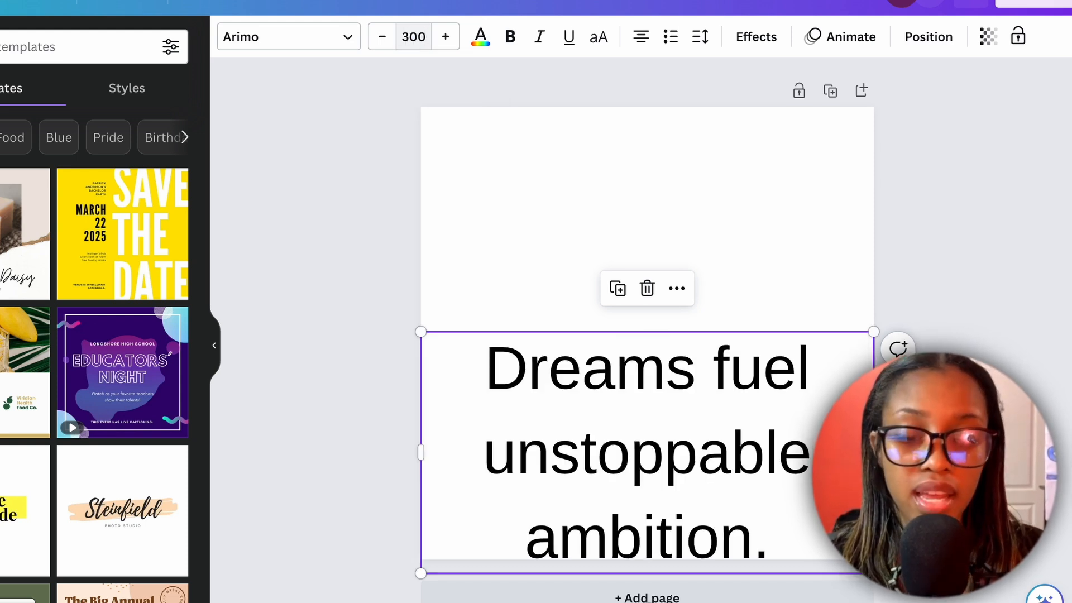
left_click_drag(460, 406, 460, 287)
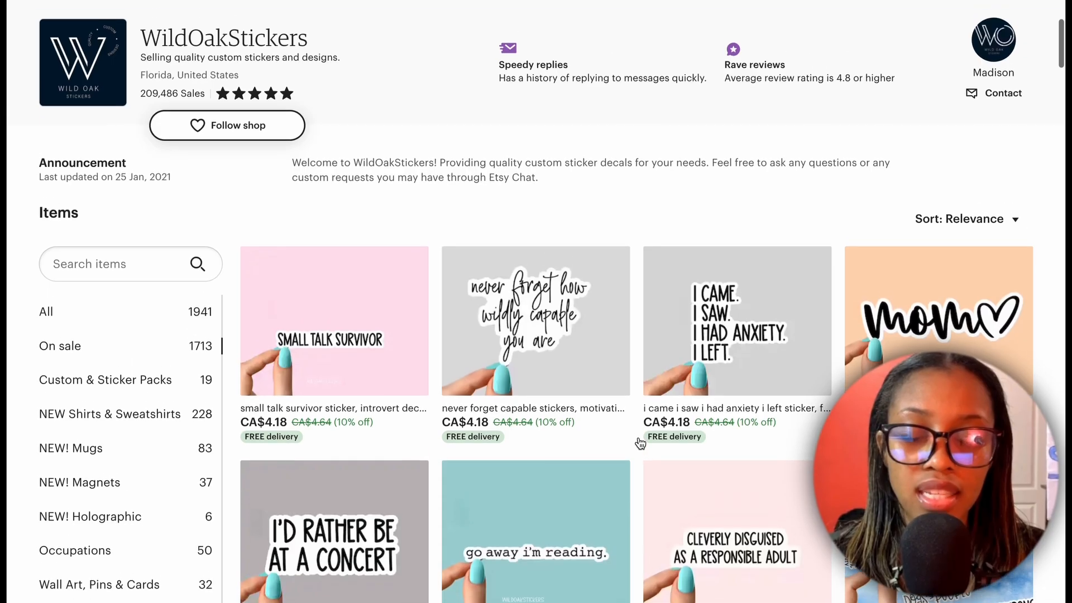
Look over the WildOakStickers quote designs on Etsy and try the Bukhari Script font on the Canva quote.
scroll(641, 444, "up", 1)
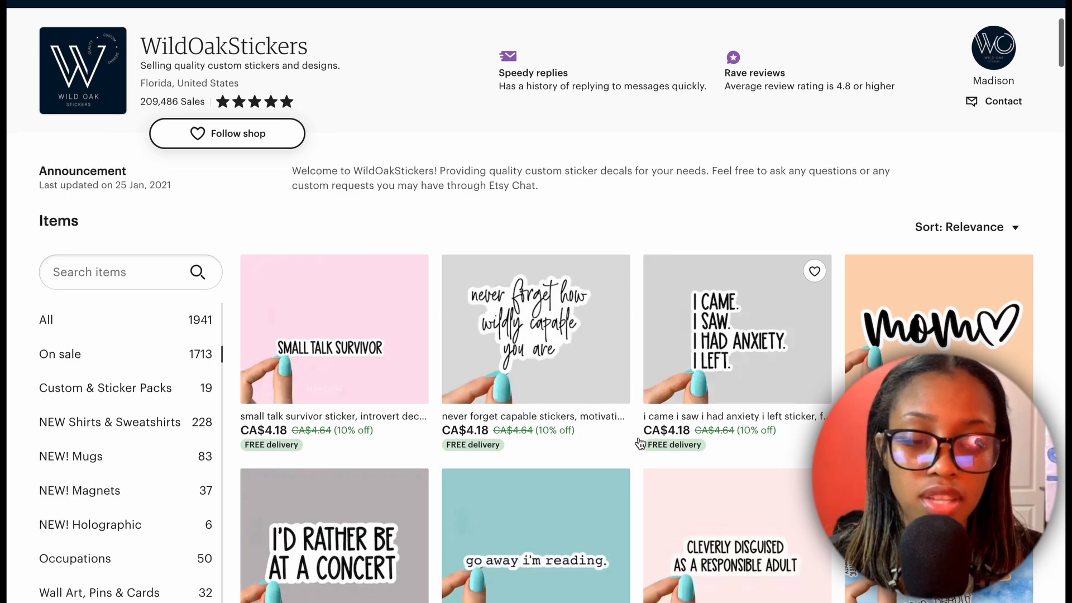
scroll(641, 444, "down", 5)
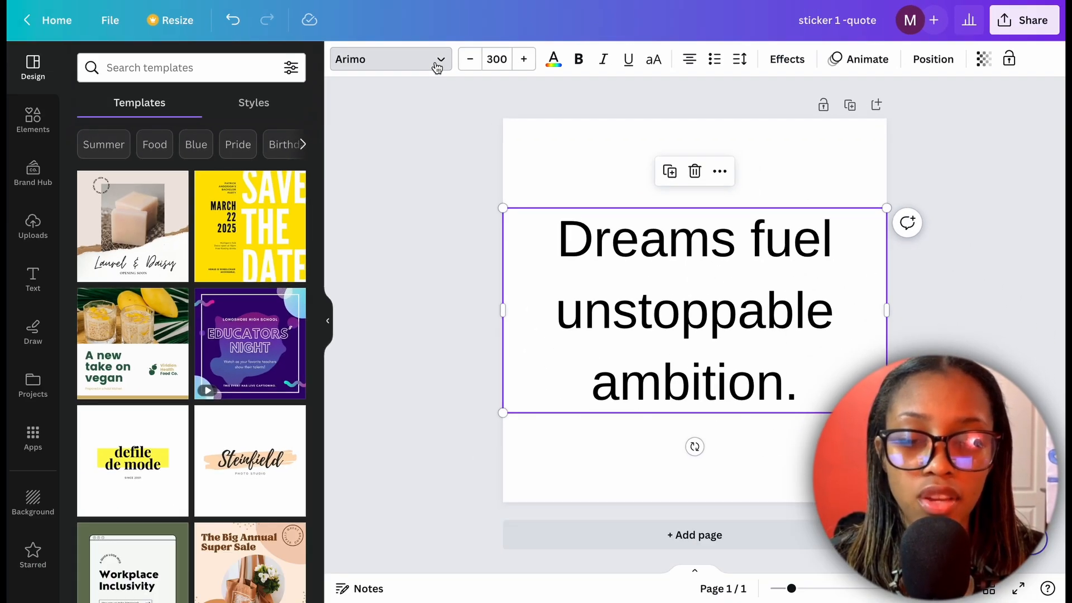
left_click(333, 89)
scroll(220, 330, "down", 3)
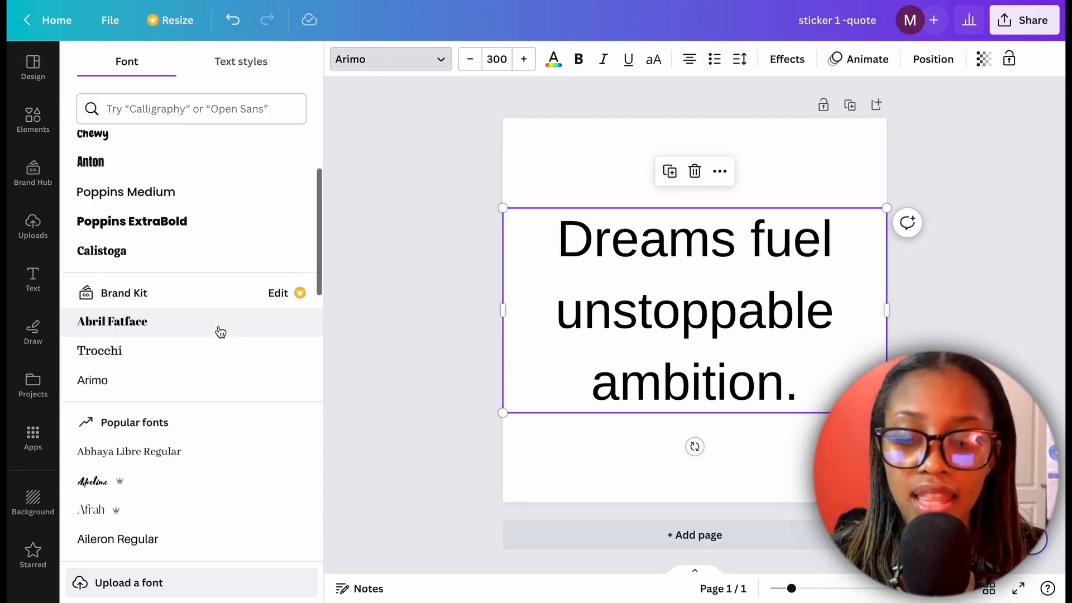
scroll(230, 335, "down", 15)
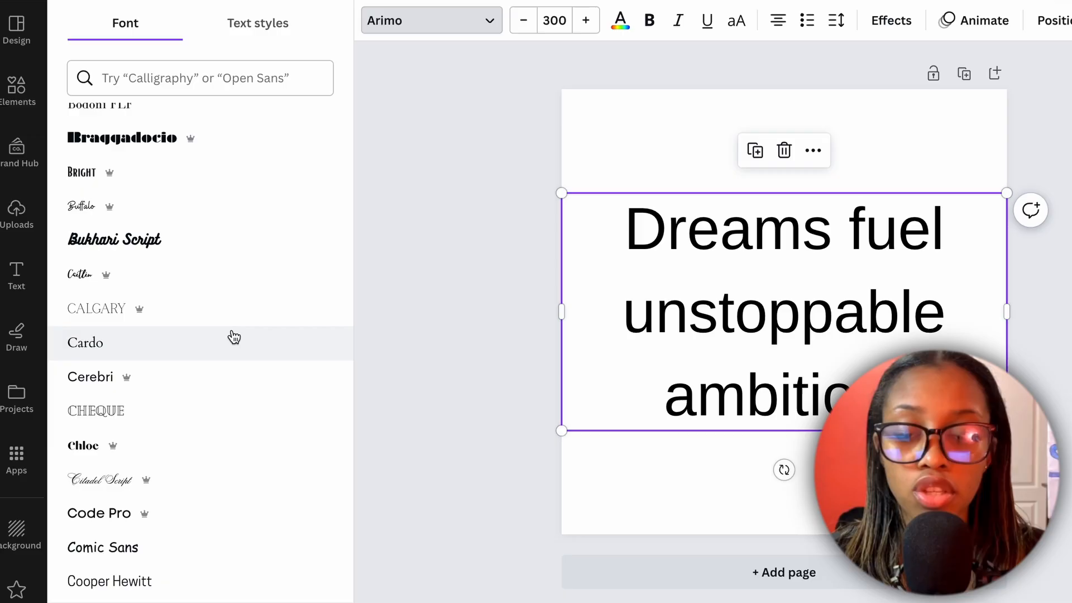
scroll(152, 222, "down", 1)
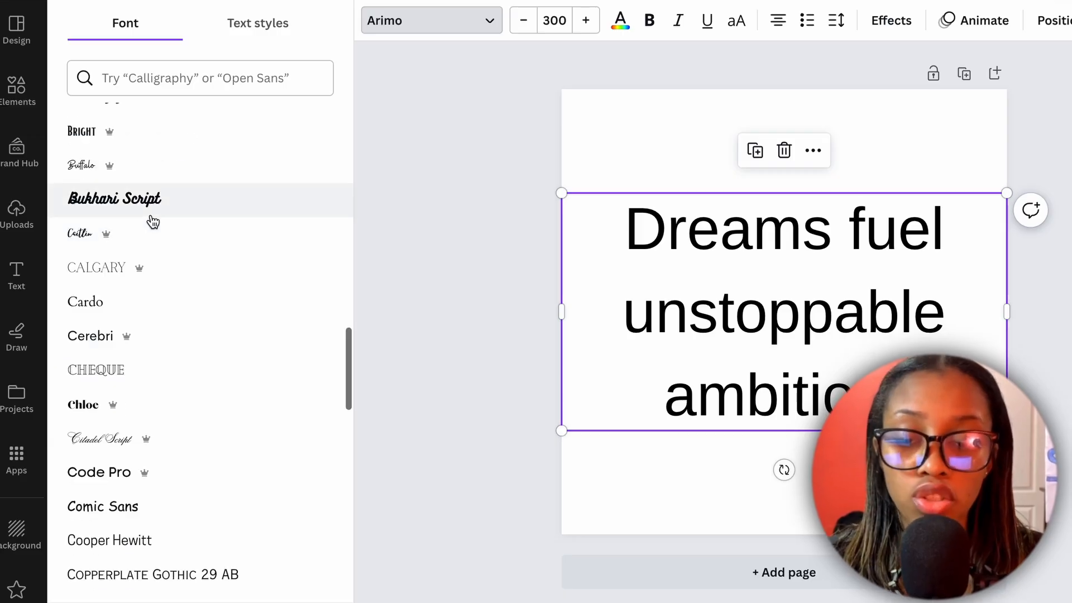
left_click(138, 202)
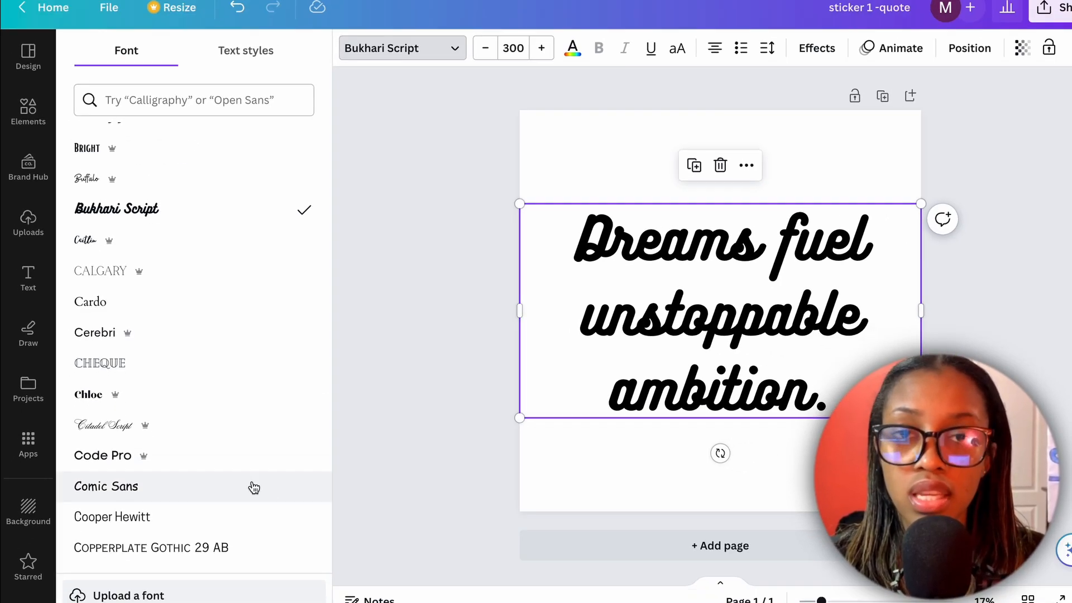
Set the quote in the Chewy font and change it to uppercase.
scroll(249, 480, "down", 4)
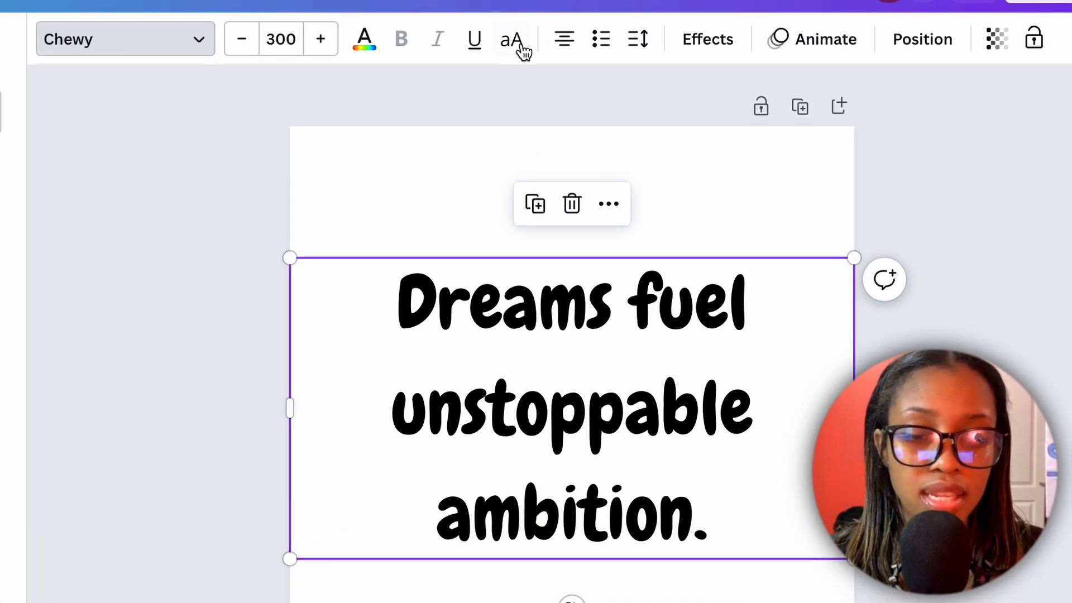
left_click(513, 40)
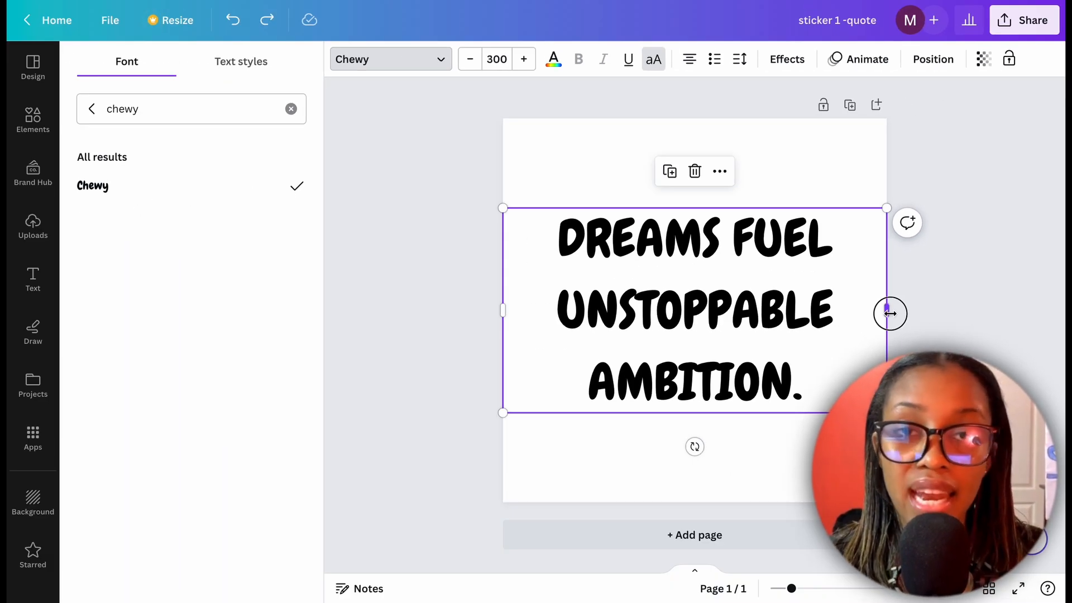
Widen the quote's text box so the text wraps onto two lines, scale it down and move it onto the page.
left_click_drag(890, 313, 1061, 353)
left_click_drag(984, 323, 888, 319)
left_click_drag(967, 208, 745, 254)
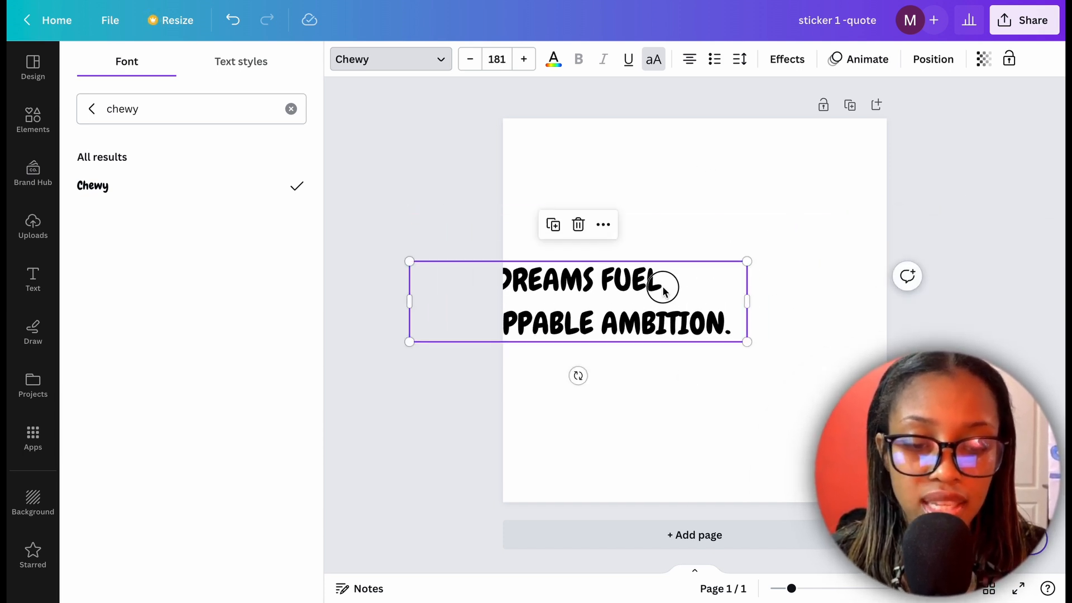
left_click_drag(664, 290, 795, 285)
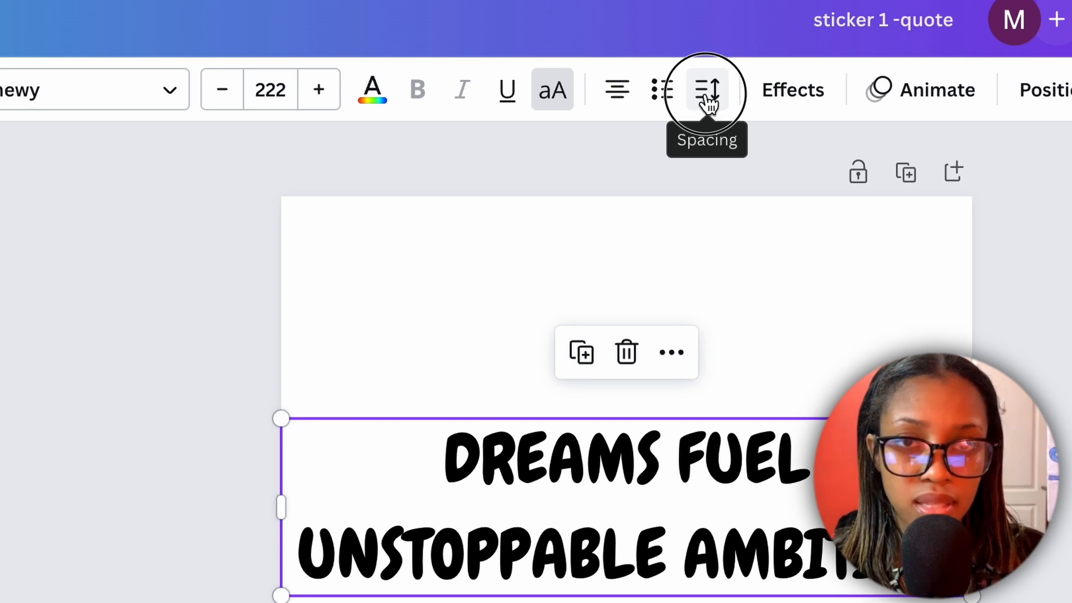
Tighten the quote's line spacing to 0.81.
left_click(708, 102)
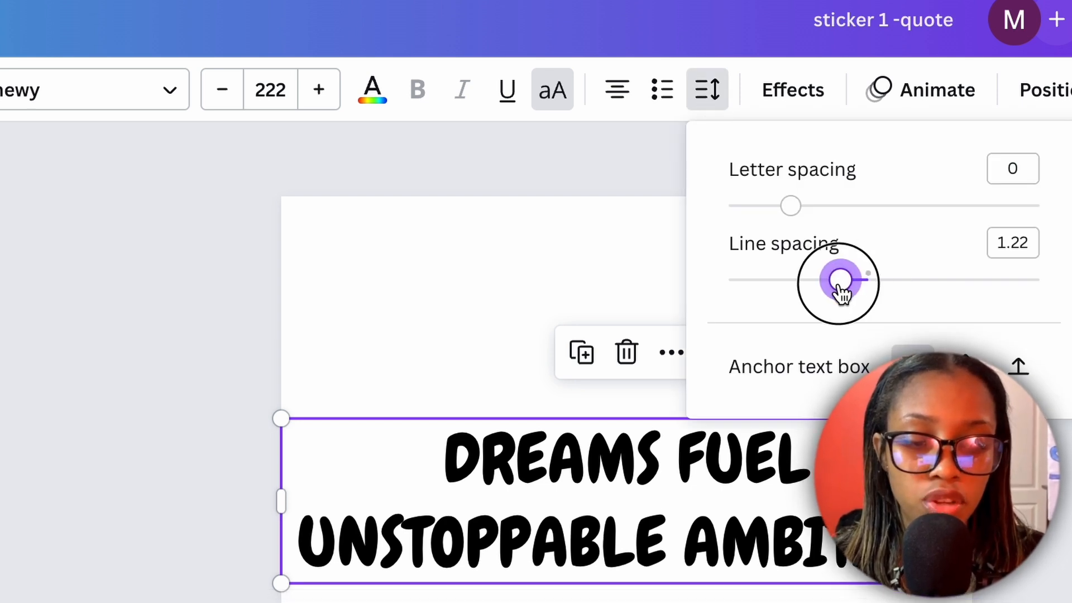
left_click_drag(817, 300, 793, 303)
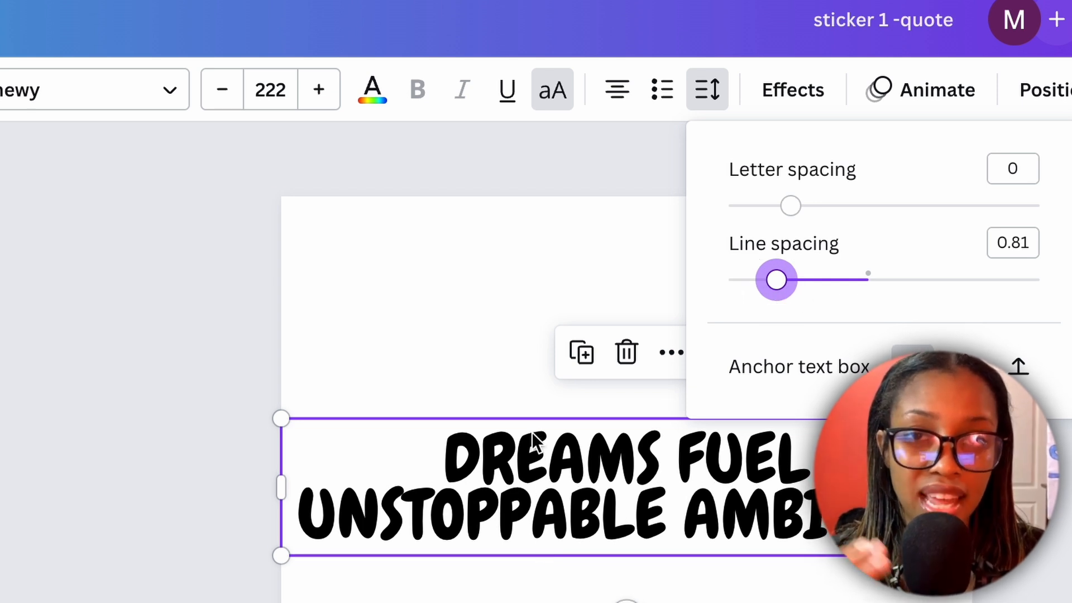
left_click(445, 381)
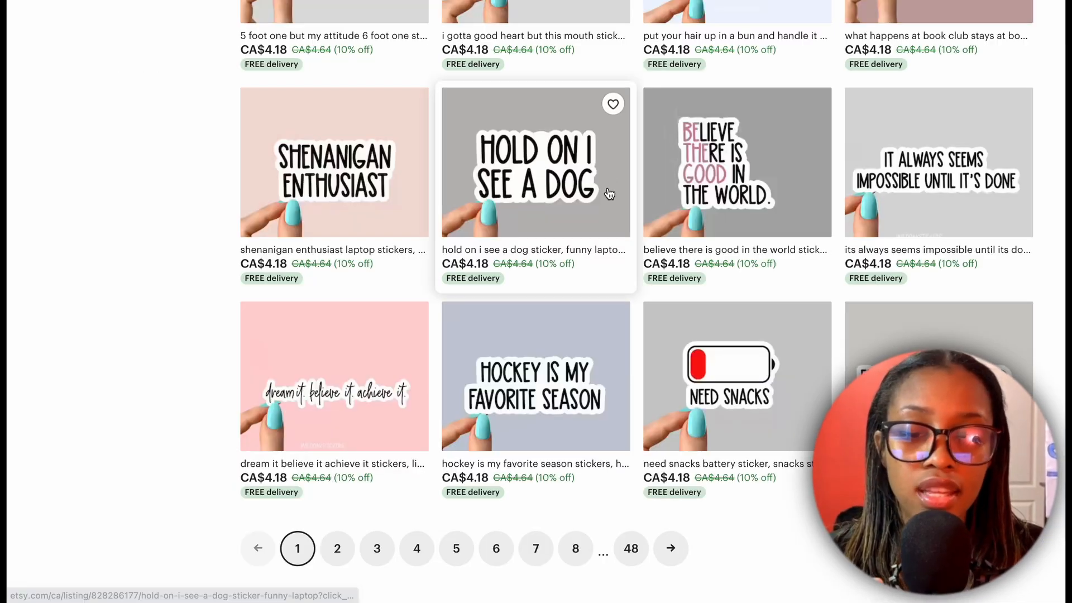
Browse the WildOakStickers listings on Etsy for examples of simple text sticker layouts.
scroll(604, 422, "up", 1)
scroll(604, 422, "up", 8)
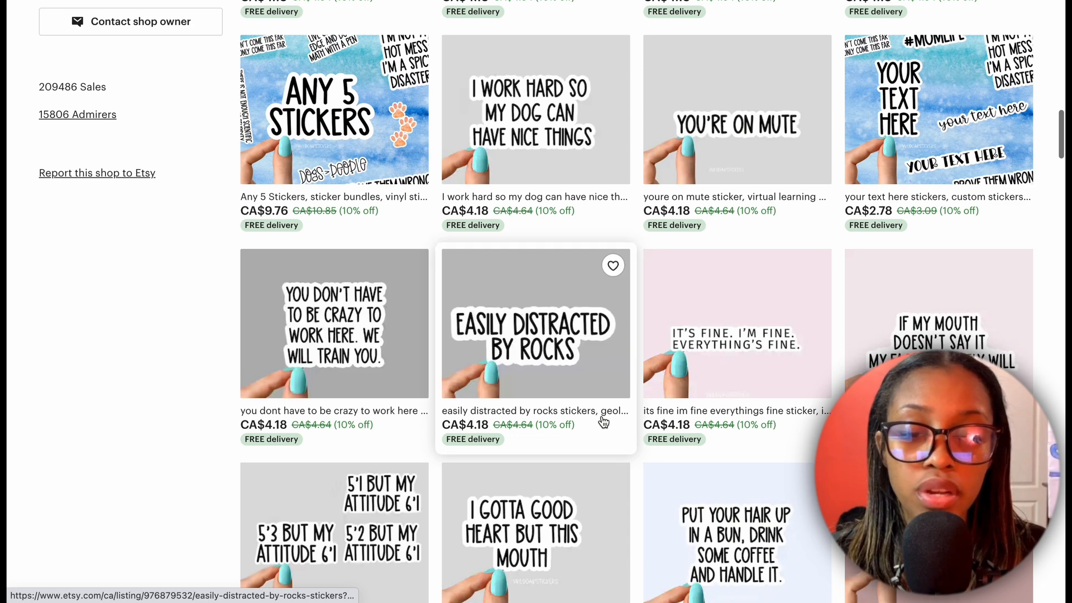
scroll(602, 418, "down", 15)
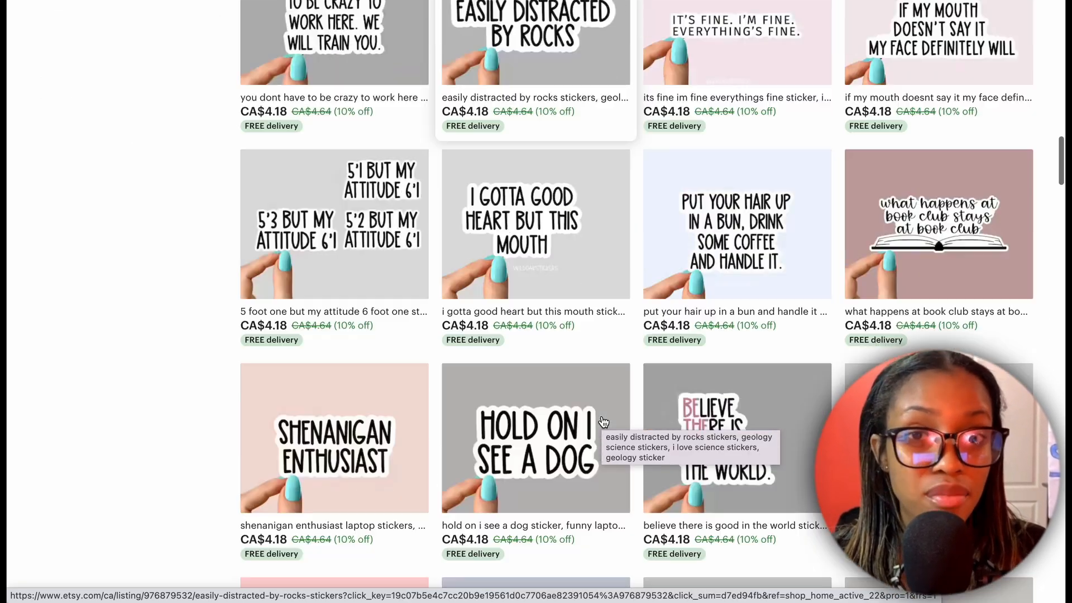
scroll(602, 417, "up", 4)
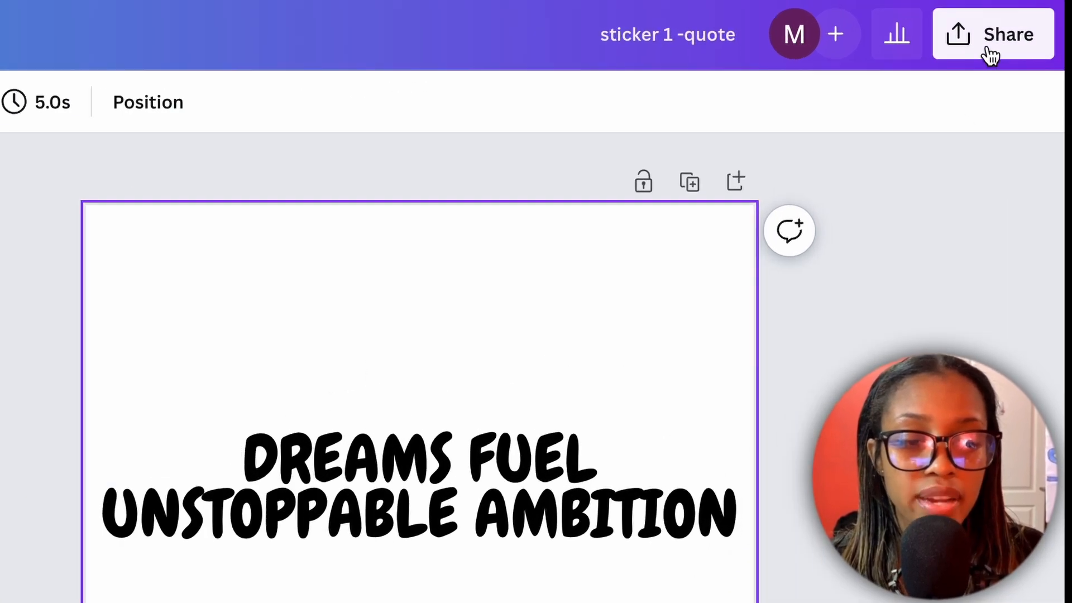
Download the Canva quote design as a 3,000 × 3,000 px PNG with a transparent background.
left_click(990, 50)
left_click(732, 337)
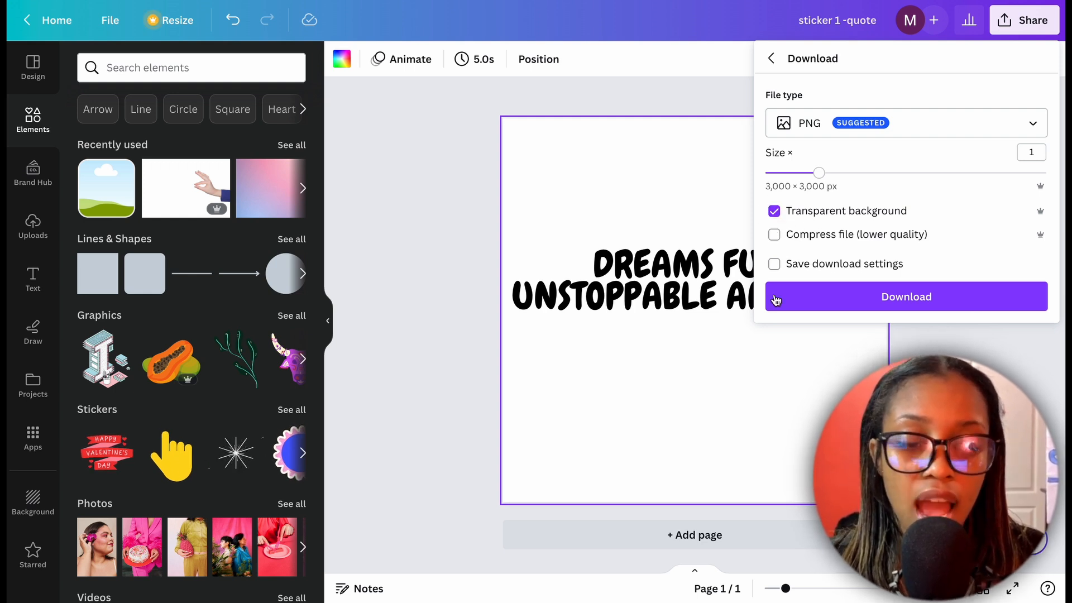
left_click(857, 297)
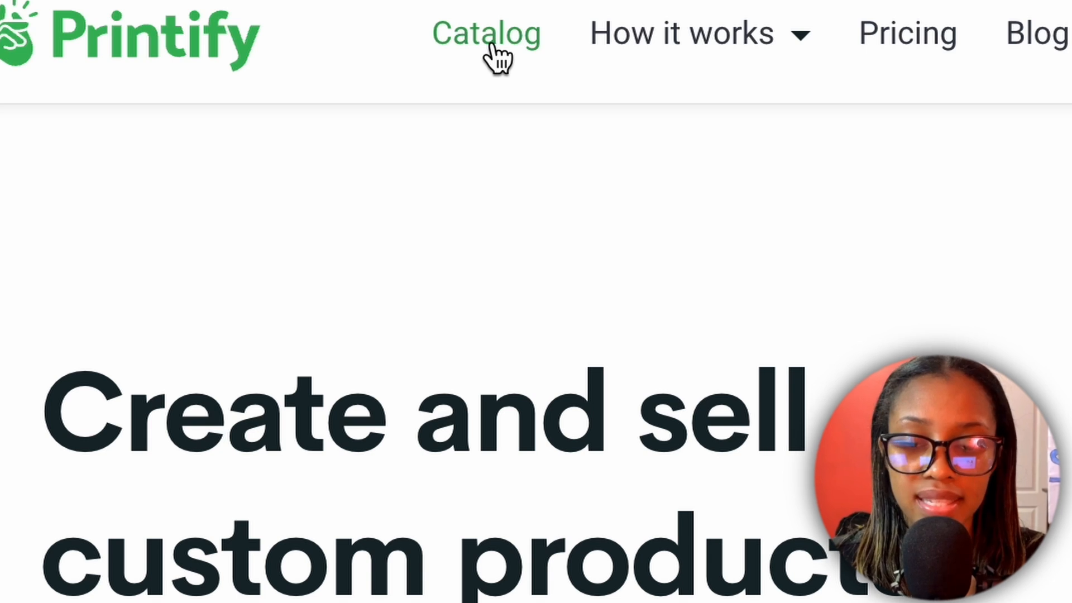
Switch to Printify, open its product catalog and search for "sticker".
left_click(492, 44)
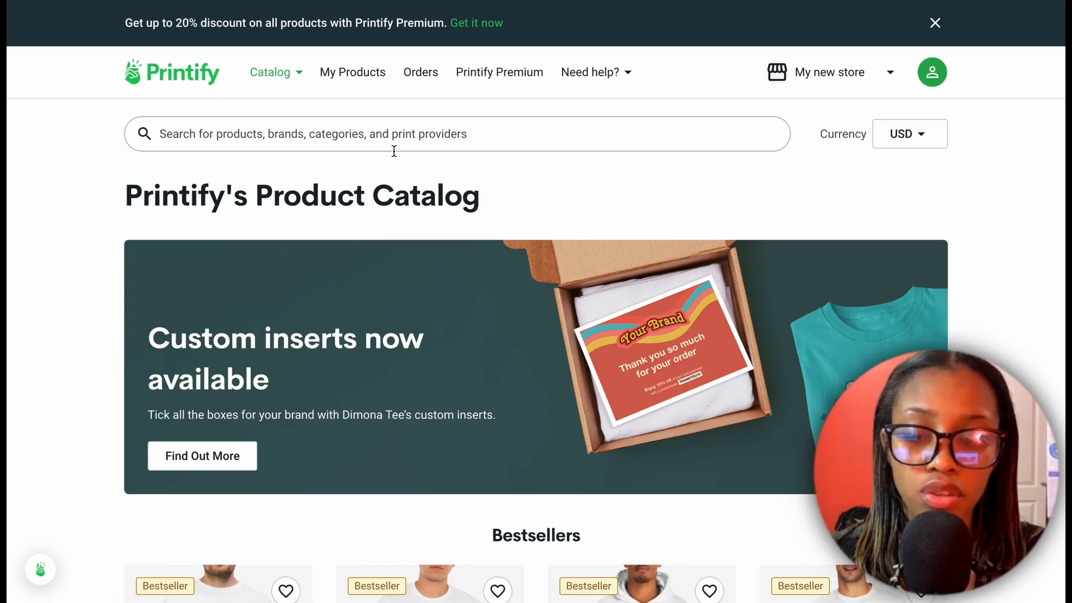
left_click(394, 149)
type("sticker")
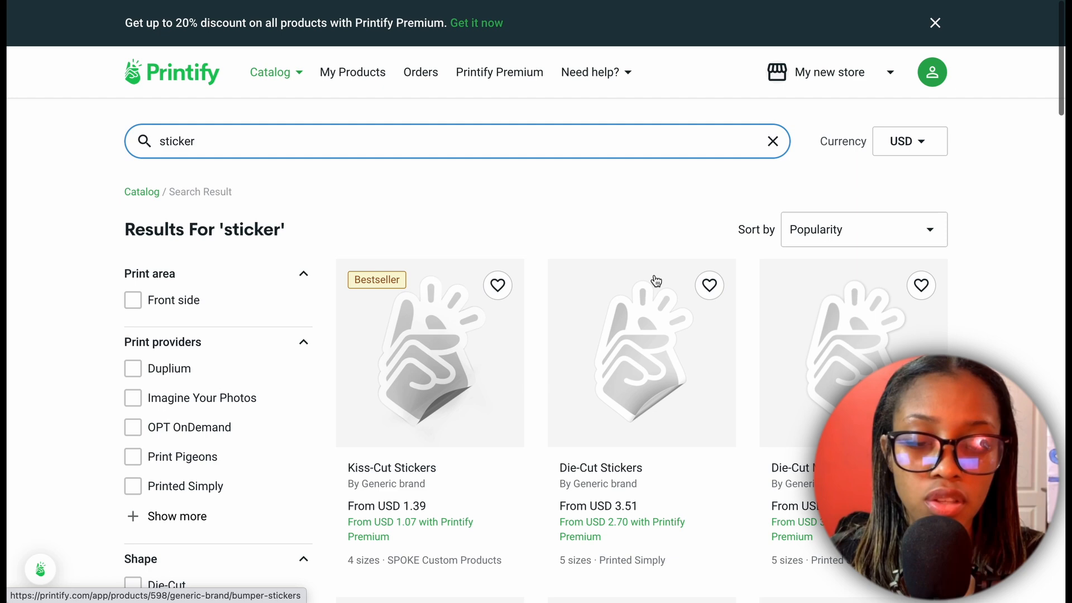
Browse the sticker products and open the Kiss-Cut Stickers page to view its details.
scroll(657, 281, "down", 5)
scroll(656, 281, "down", 10)
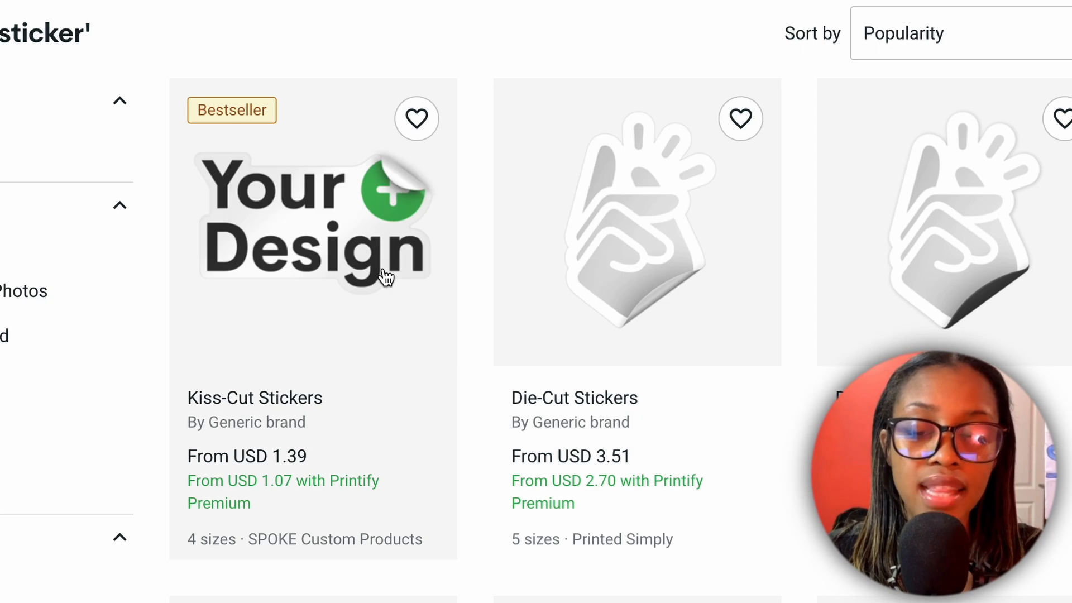
left_click(383, 276)
scroll(557, 355, "down", 1)
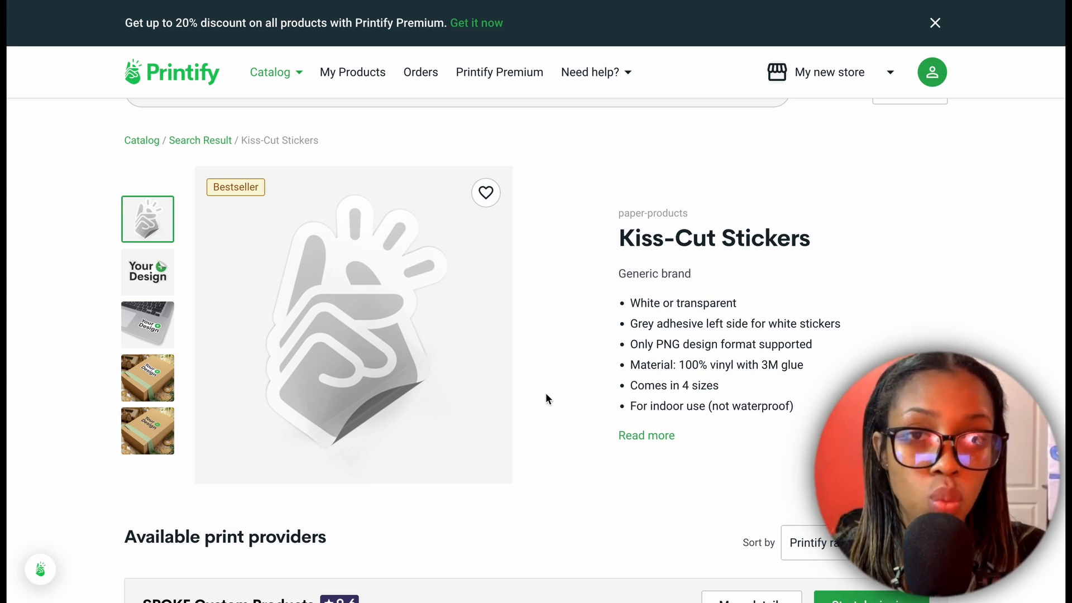
Return to the sticker search results and open the Die-Cut Stickers page to compare it with the kiss-cut product.
key("alt+Left")
left_click(662, 360)
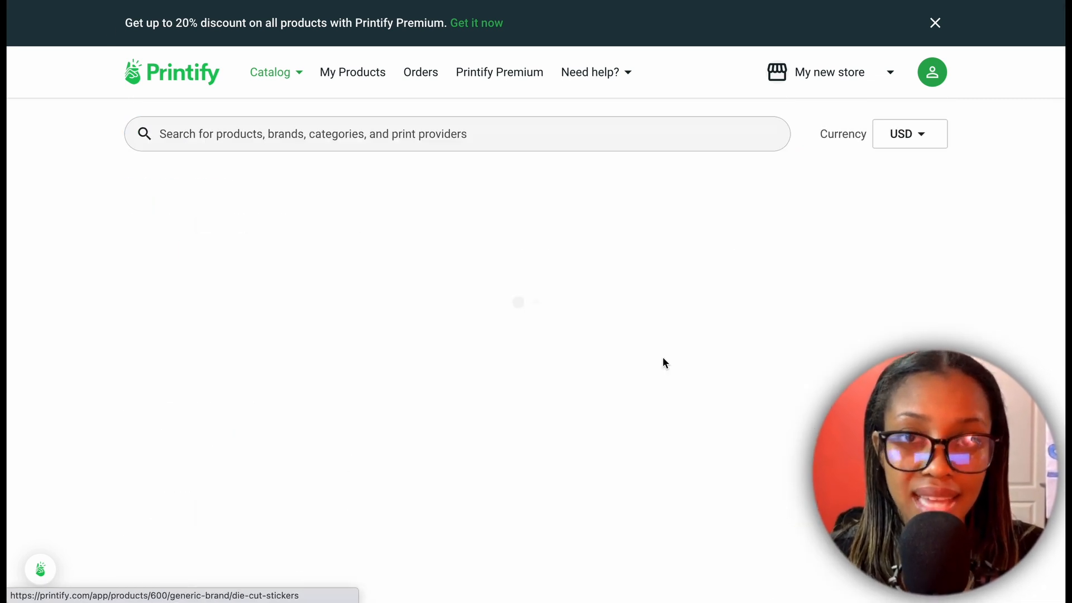
scroll(597, 348, "down", 1)
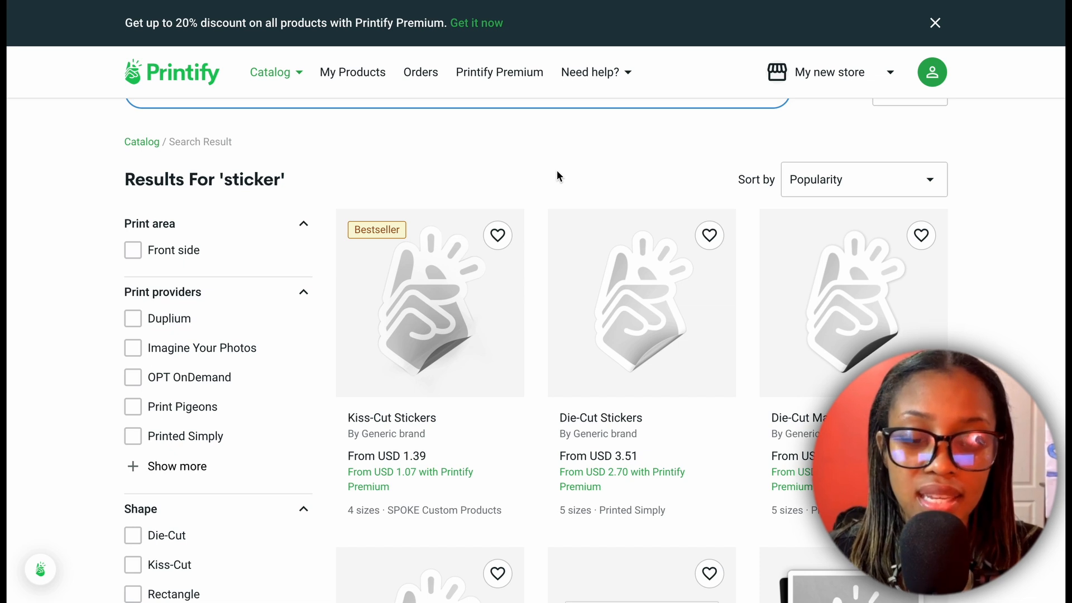
Reopen Kiss-Cut Stickers, start designing with SPOKE Custom Products and add sticker 1 -quote.png to the print area.
left_click(437, 294)
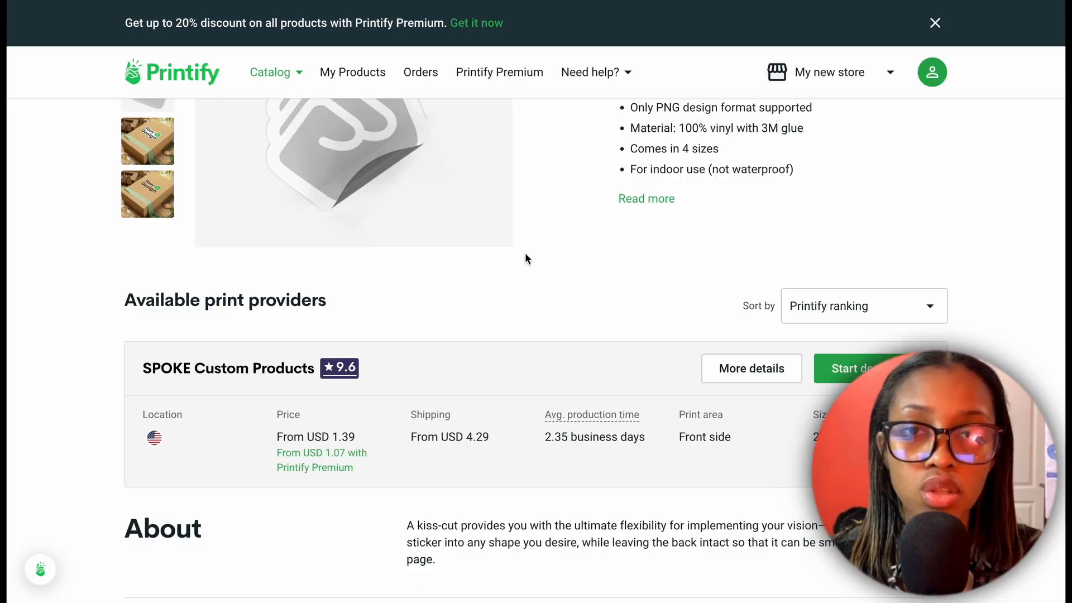
scroll(525, 254, "down", 3)
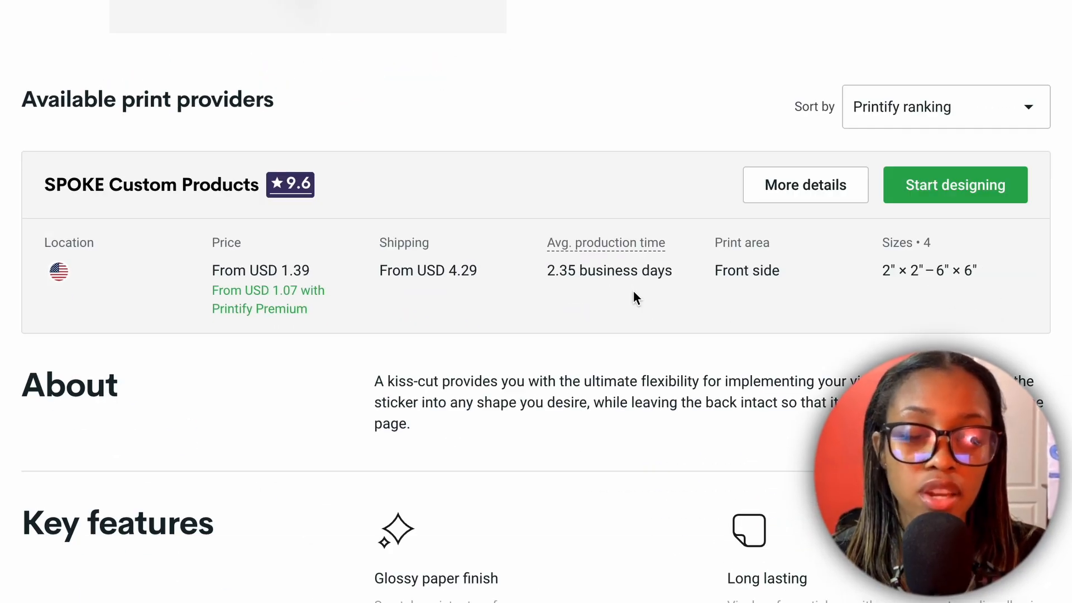
left_click(800, 186)
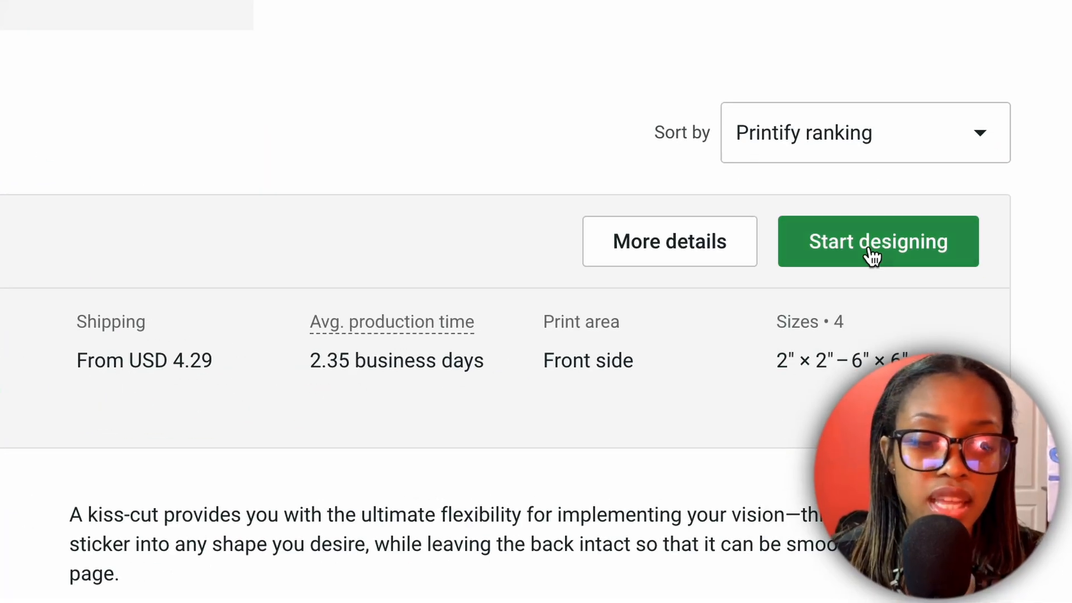
left_click(924, 310)
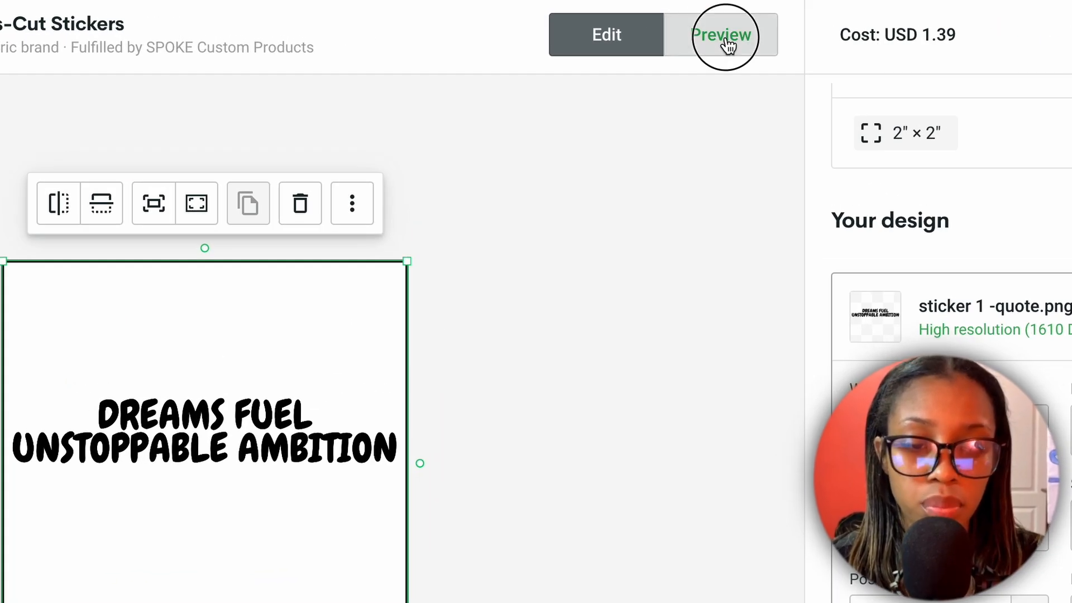
Preview the sticker on the Context 1 laptop mockup and view the Transparent type.
left_click(726, 39)
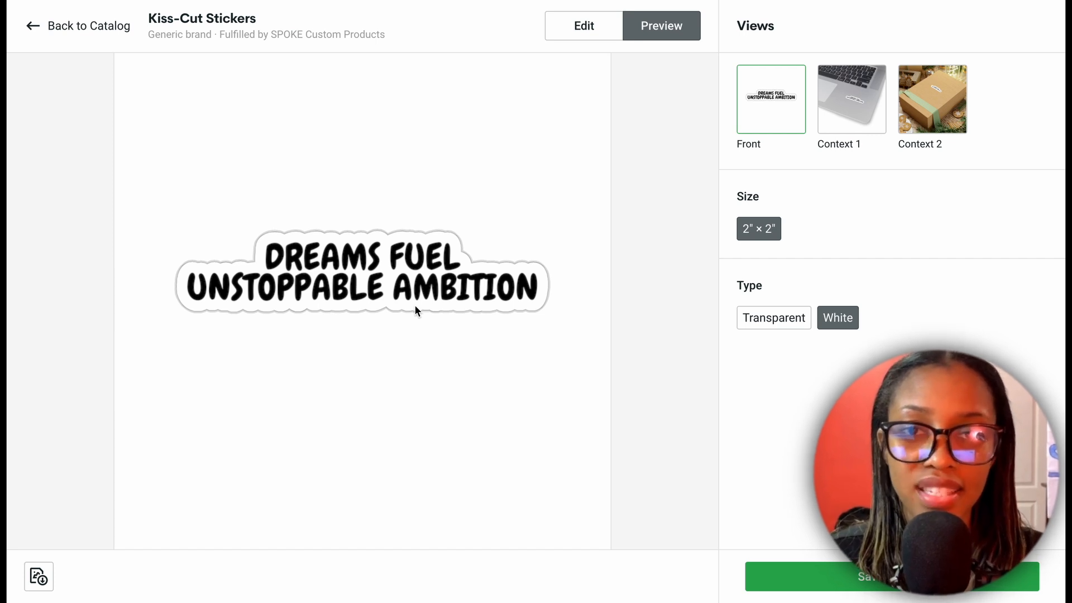
left_click(846, 124)
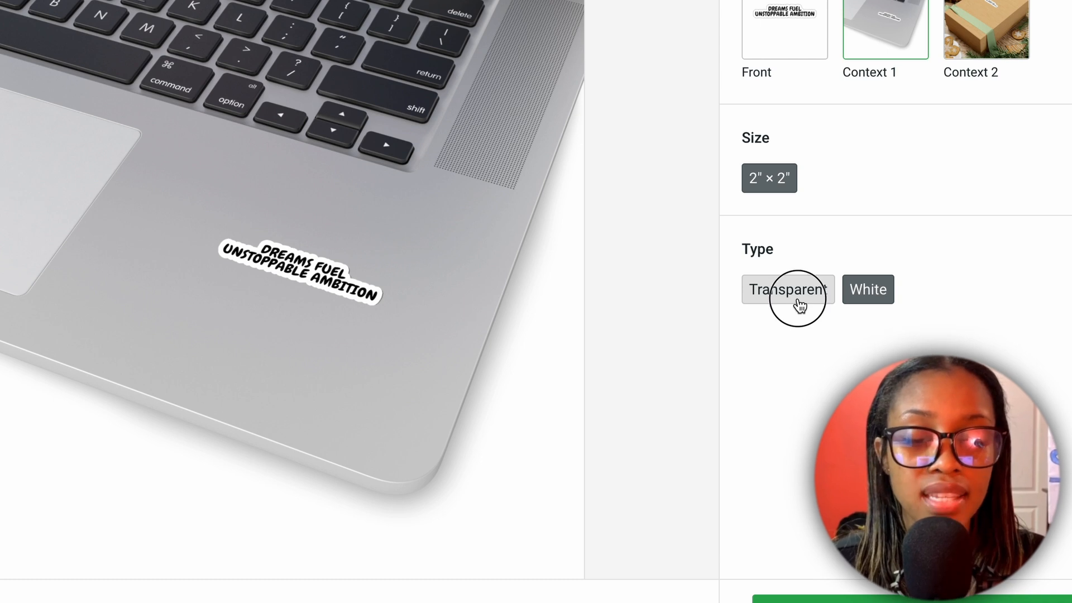
left_click(799, 302)
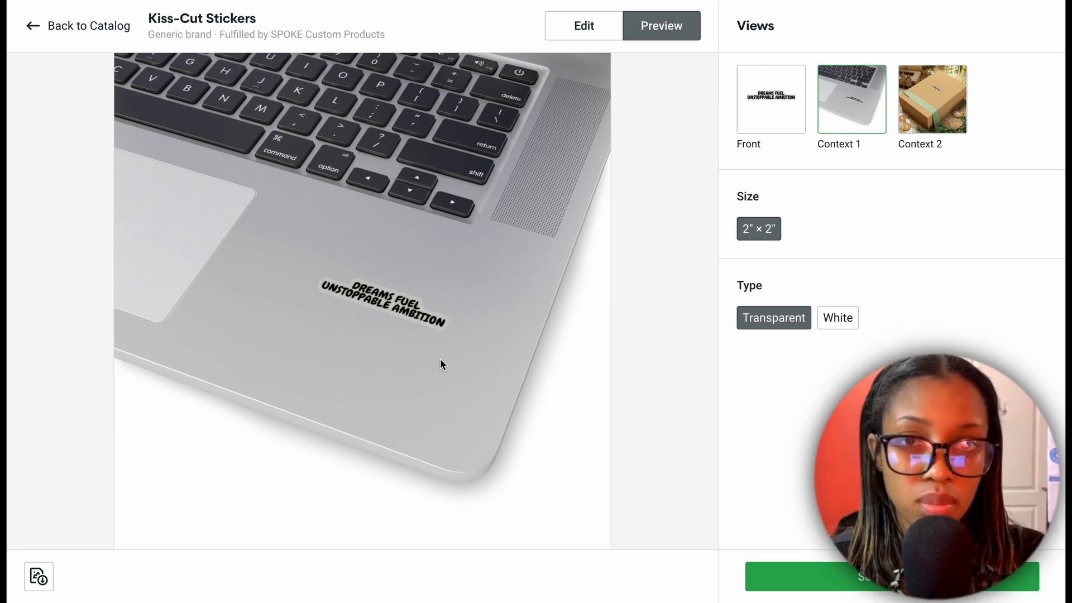
Add the 3" × 3", 4" × 4" and 6" × 6" sizes to the image sticker and save the product.
left_click(591, 26)
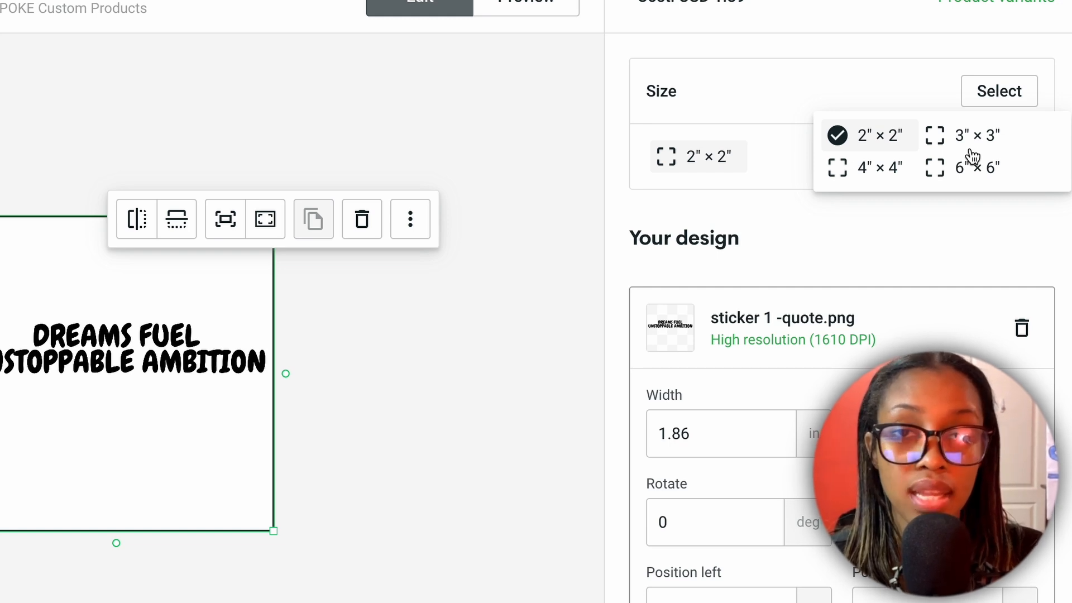
left_click(975, 165)
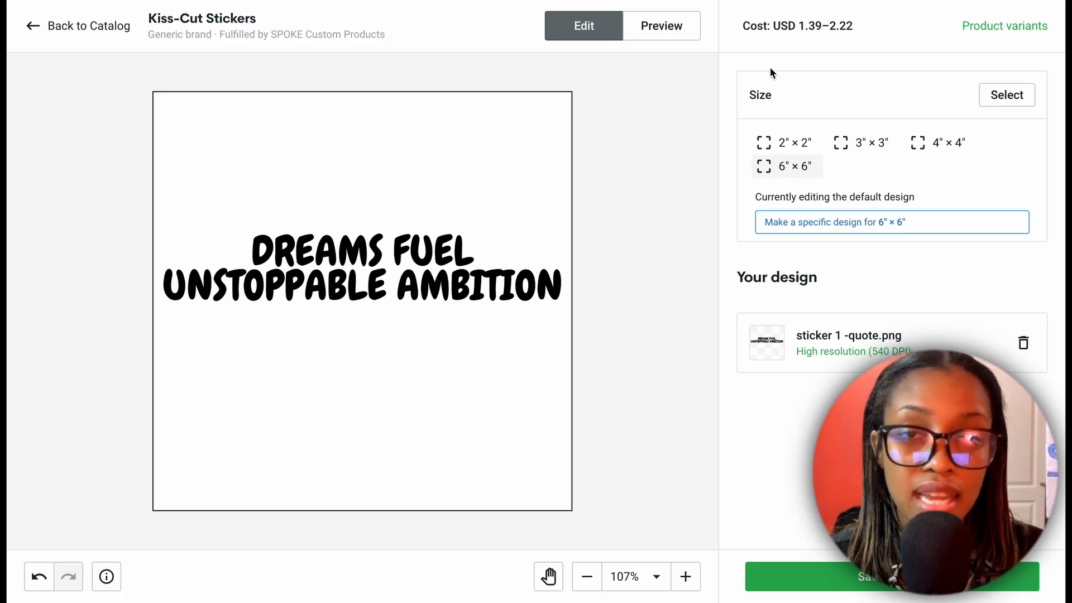
left_click(671, 34)
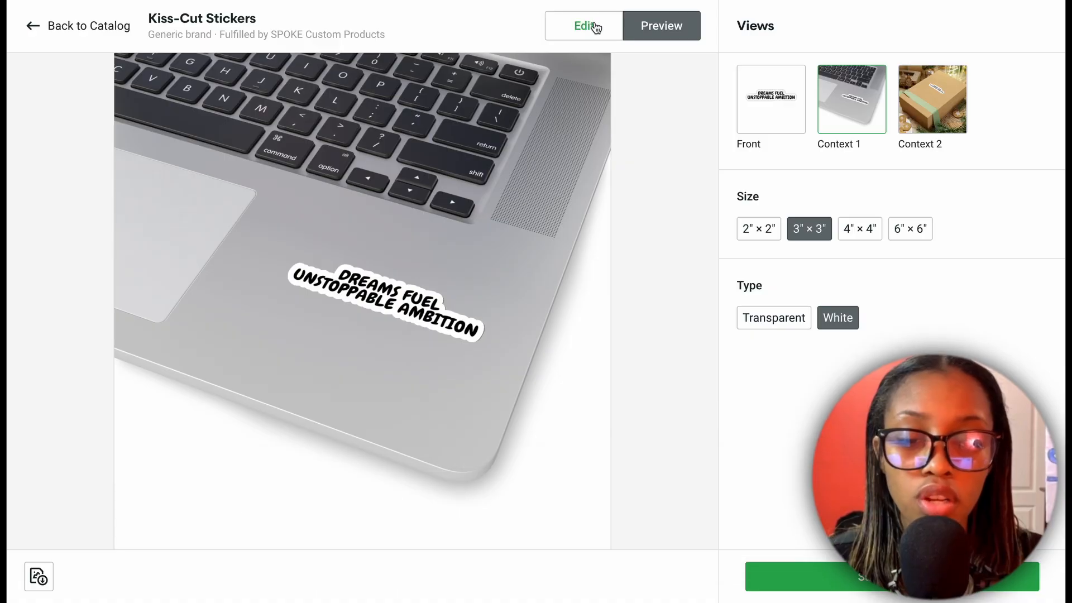
left_click(595, 28)
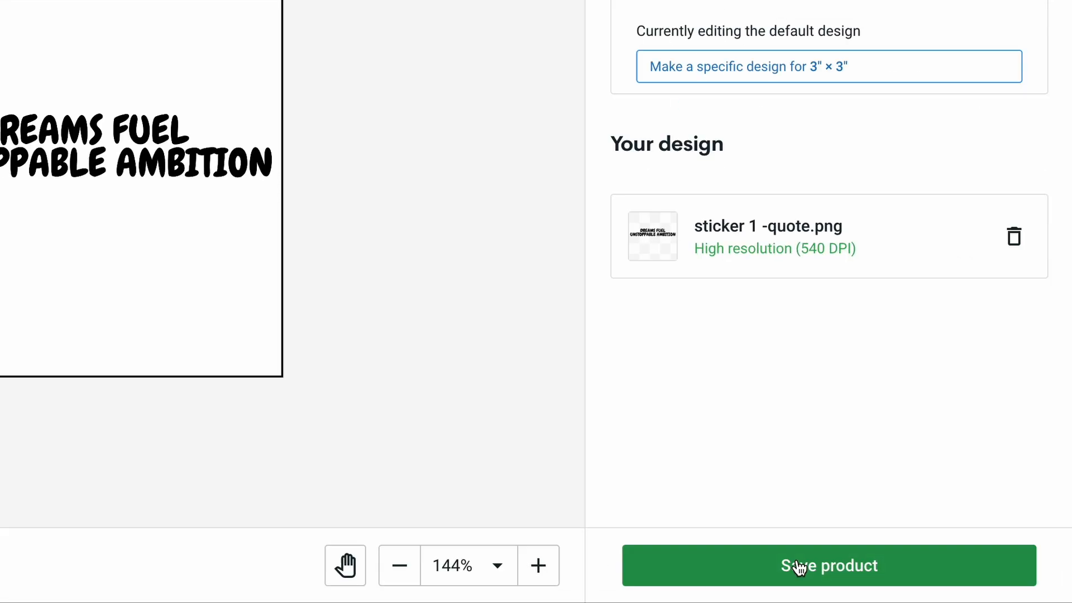
left_click(785, 569)
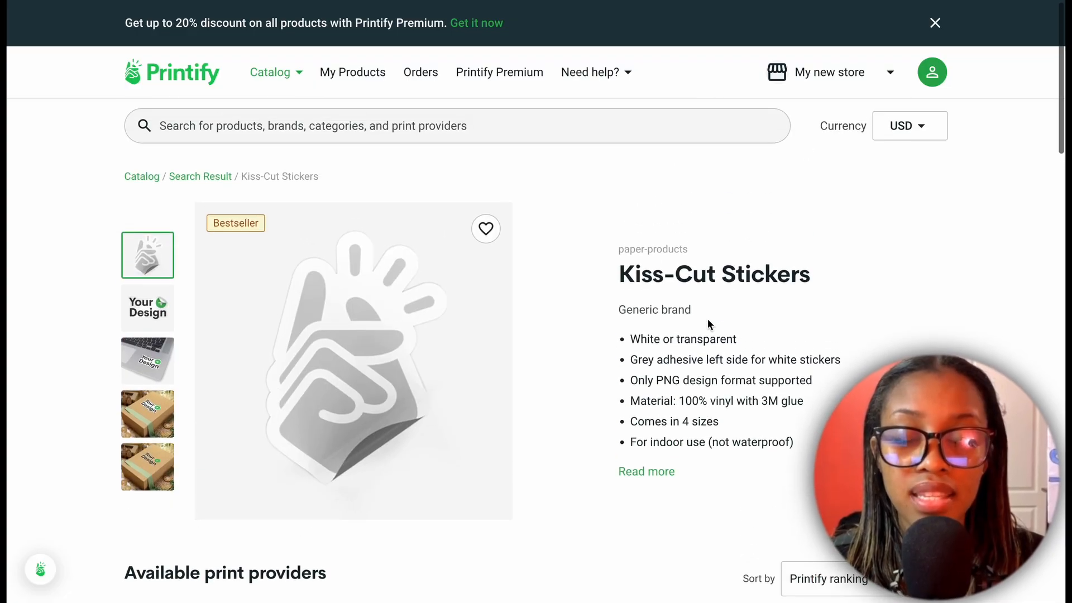
Start a new Kiss-Cut Stickers design with SPOKE Custom Products and add the custom text "Dreams fuel unstoppable ambition".
scroll(737, 341, "down", 3)
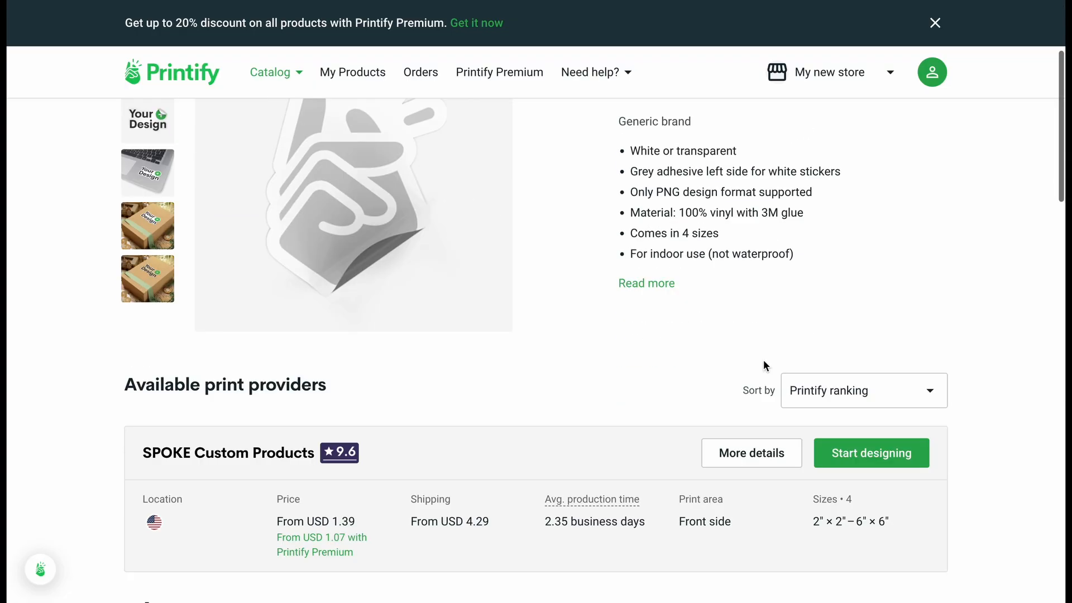
left_click(874, 383)
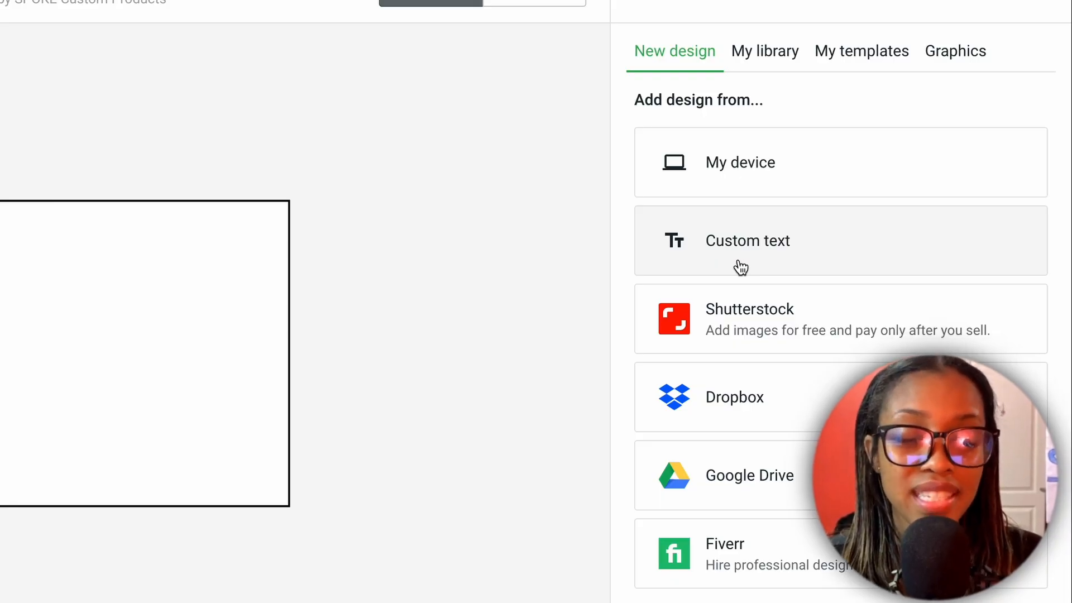
left_click(739, 266)
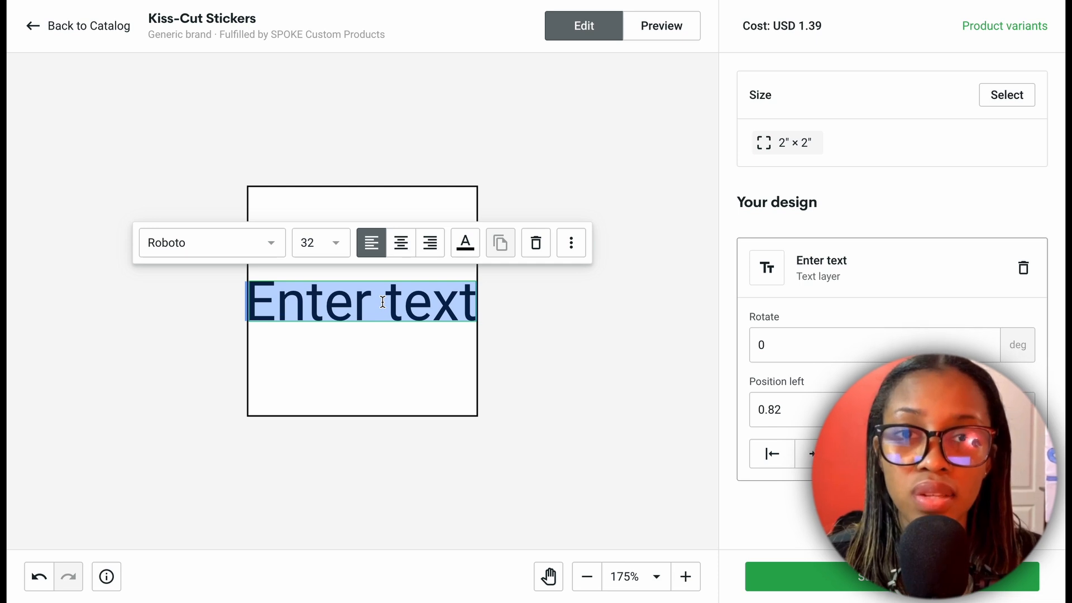
key("ctrl+v")
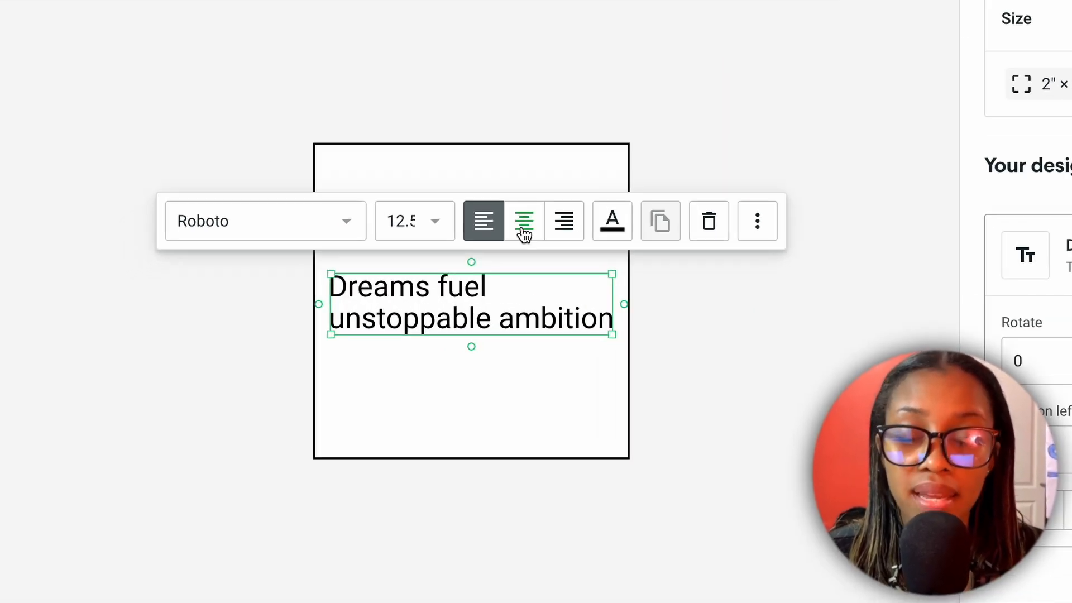
Center-align the quote text, change it to a heavy, wide sans-serif font and put it in capitals.
left_click(523, 233)
left_click(346, 234)
scroll(296, 450, "down", 8)
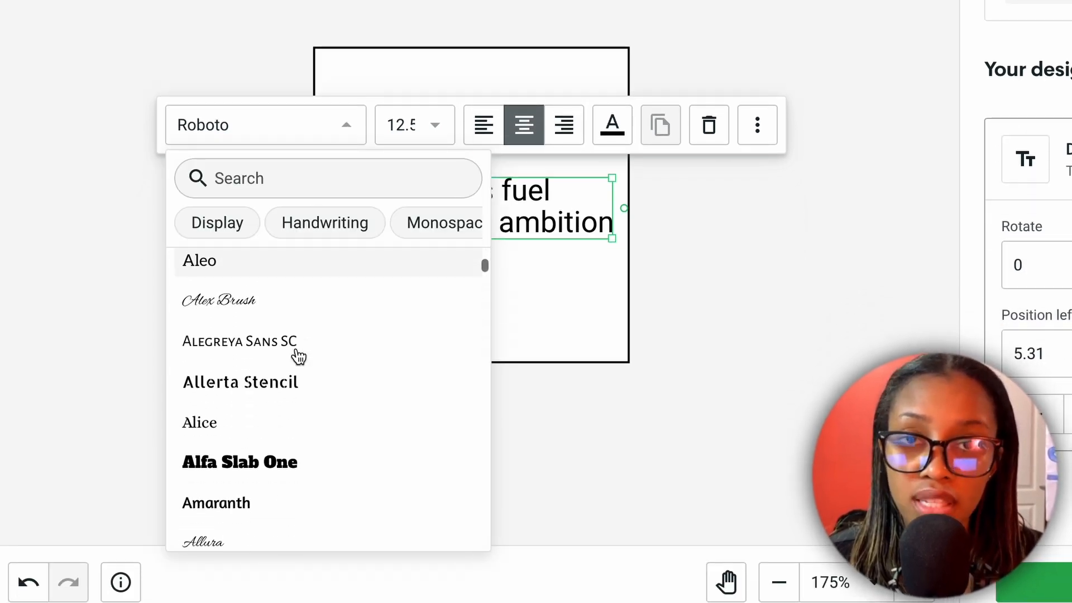
scroll(299, 356, "down", 2)
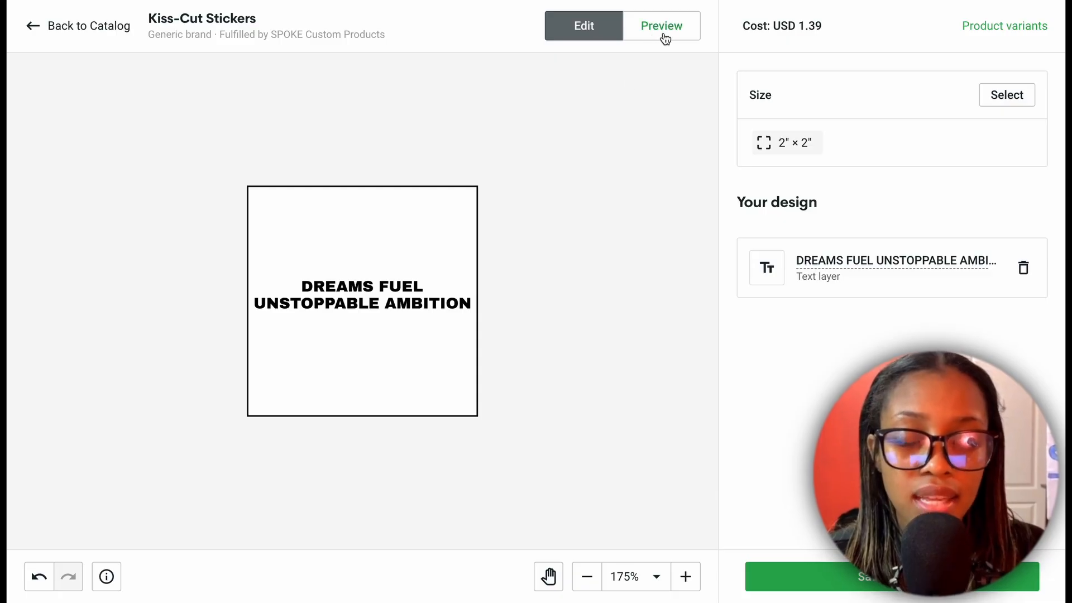
Preview the text sticker on the Context 1 mockup at 3" × 3" in White and save the product.
left_click(665, 35)
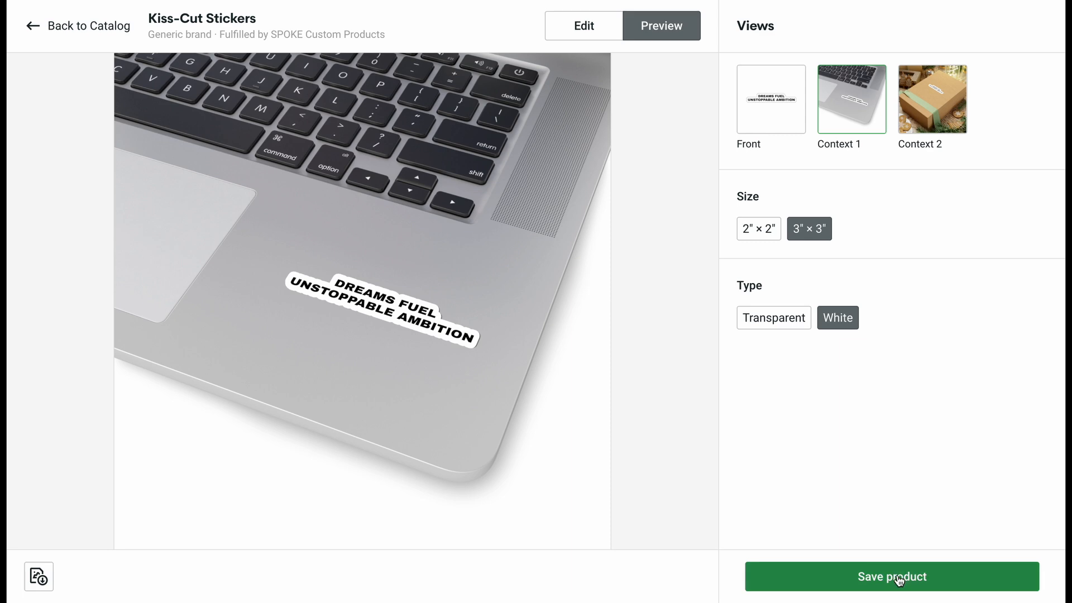
left_click(902, 591)
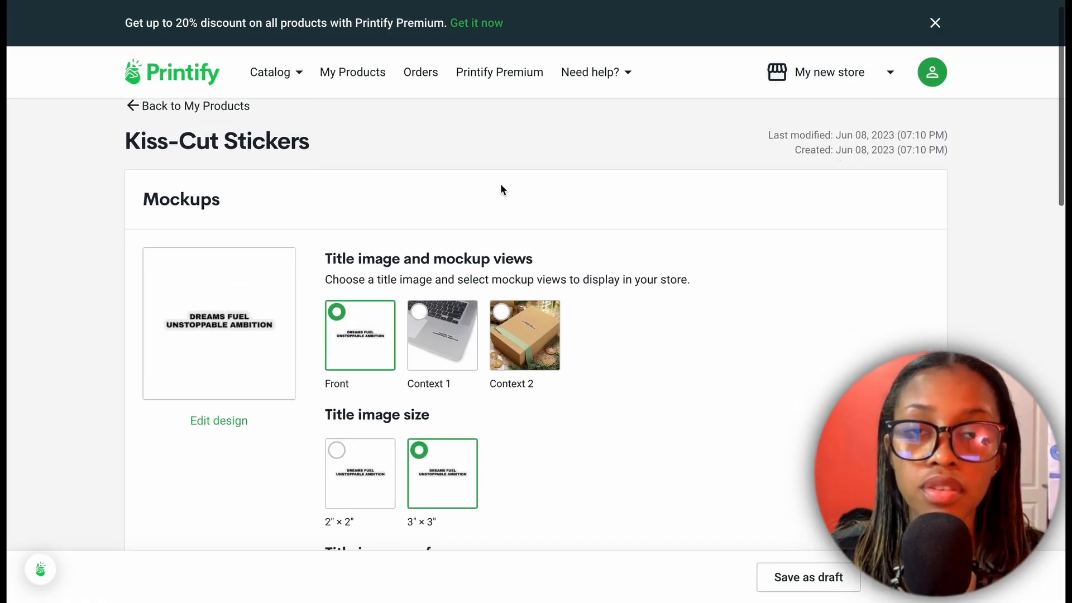
Review the saved sticker's mockup options, title, description and price settings.
scroll(500, 190, "down", 8)
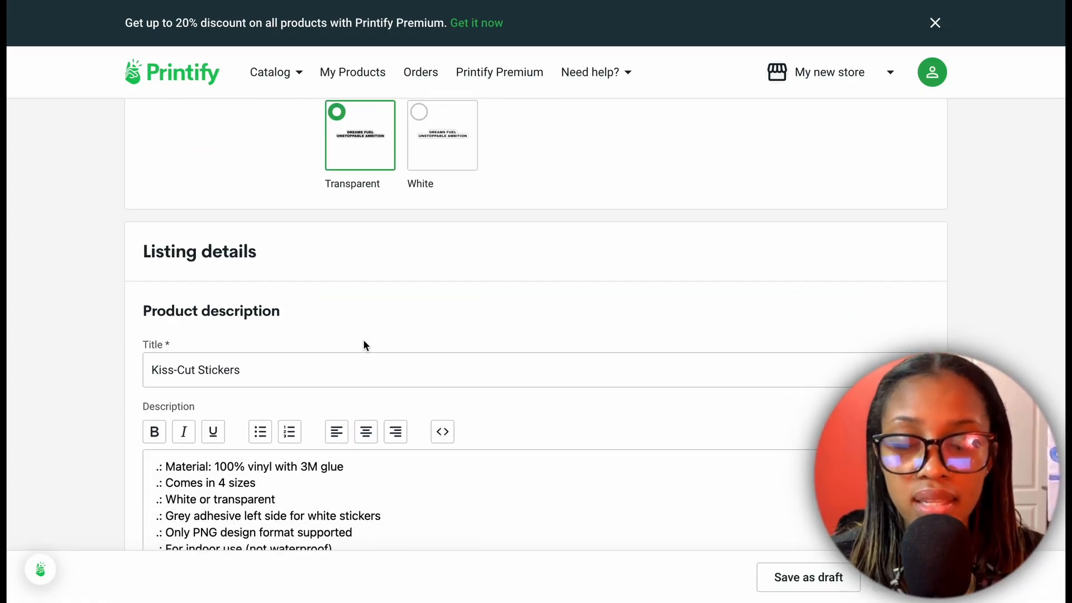
scroll(364, 345, "down", 3)
scroll(364, 345, "down", 8)
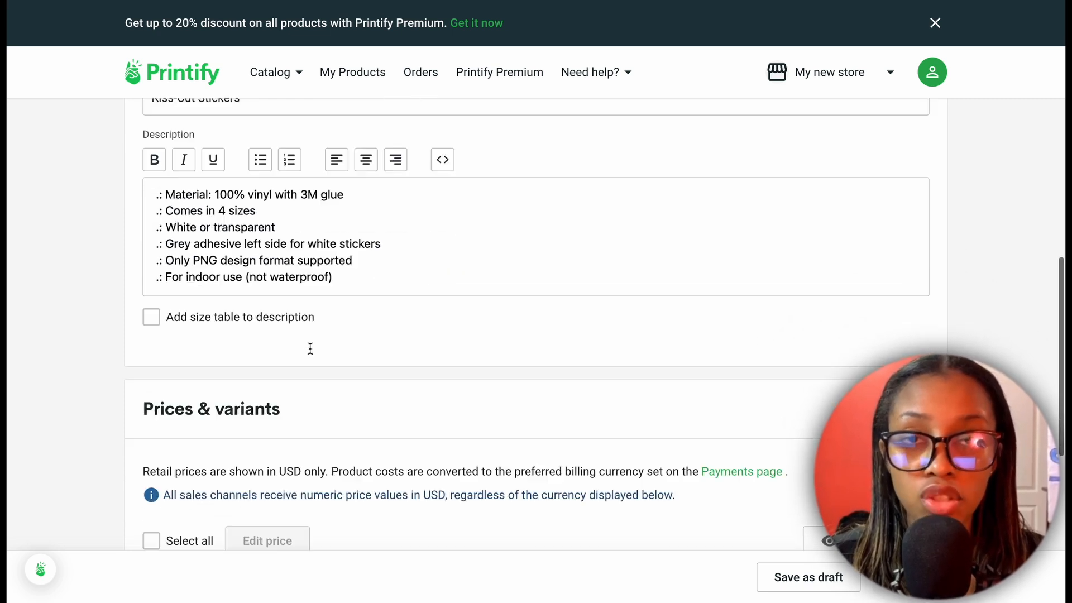
scroll(310, 348, "down", 3)
scroll(311, 352, "up", 10)
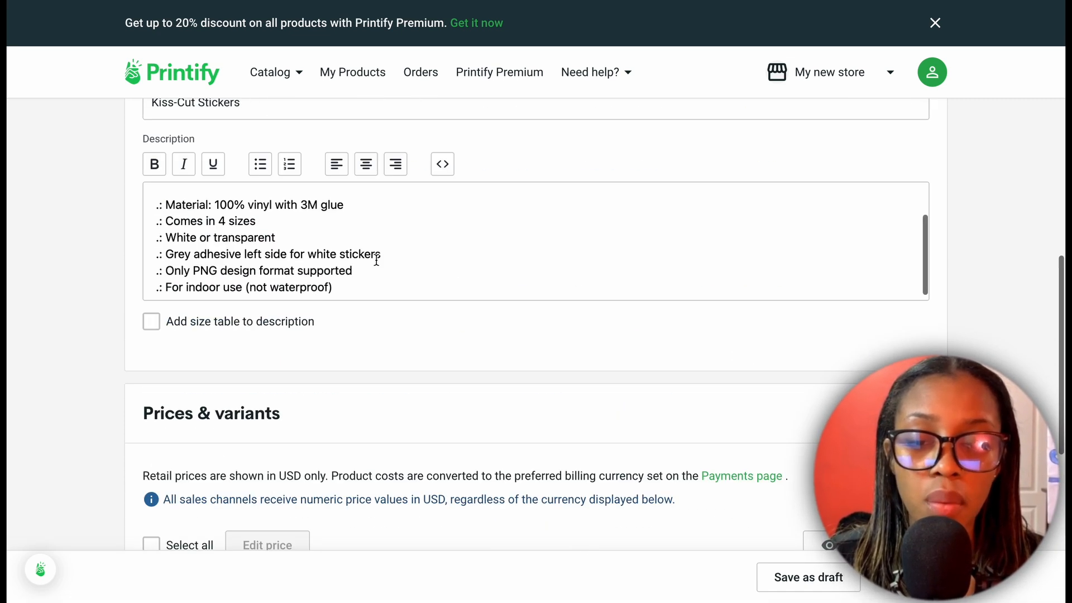
scroll(474, 230, "up", 1)
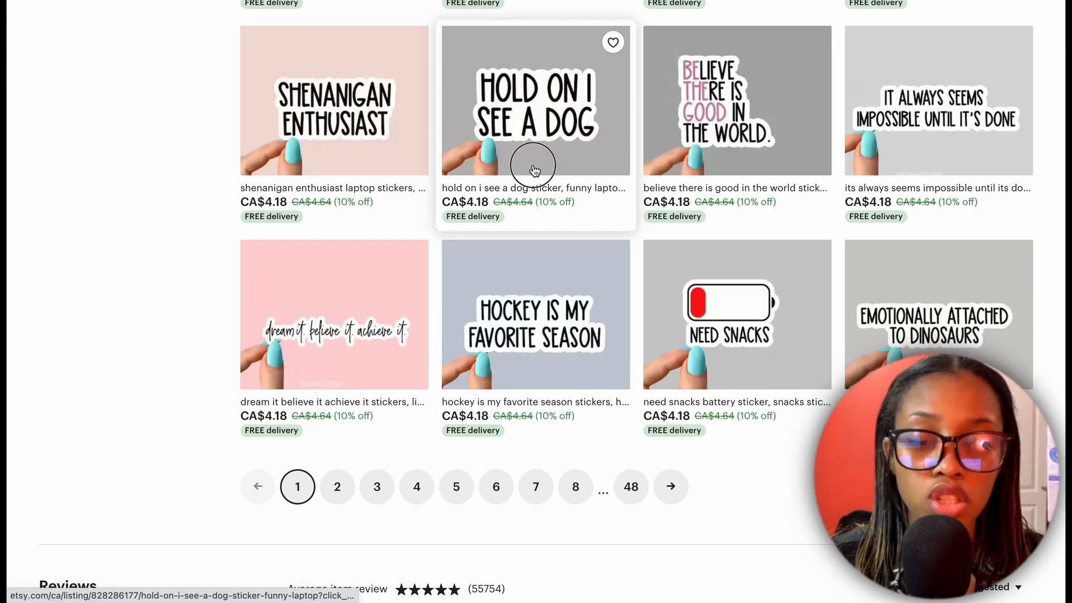
Switch to Etsy and open the "hold on i see a dog" sticker listing to examine its title, price and description.
left_click(535, 170)
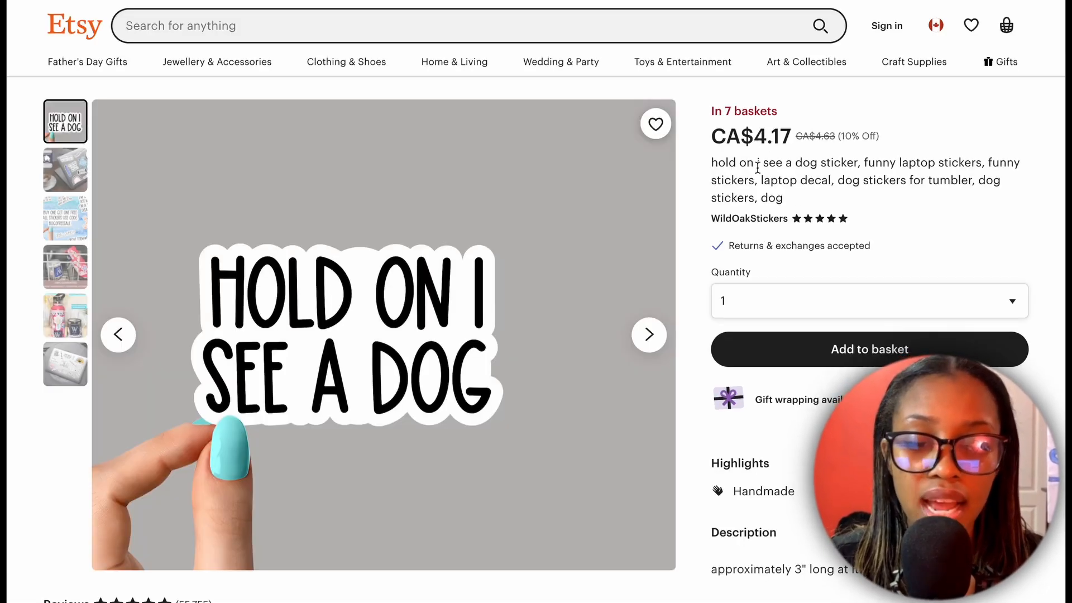
scroll(758, 167, "down", 2)
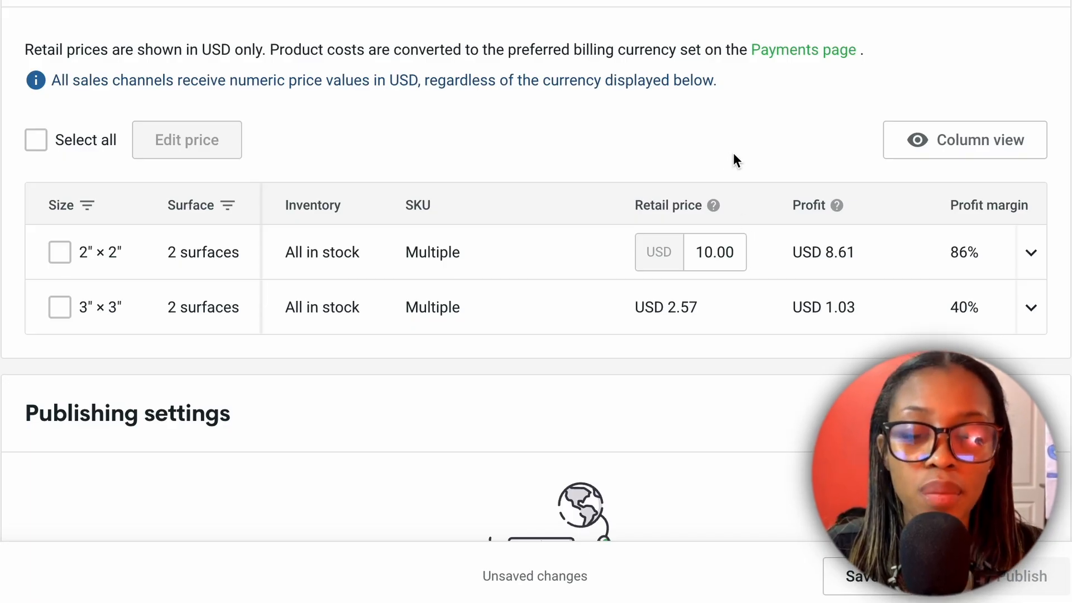
Switch to Printify and set the retail price of the 2" × 2" sticker to USD 10.00.
left_click(734, 154)
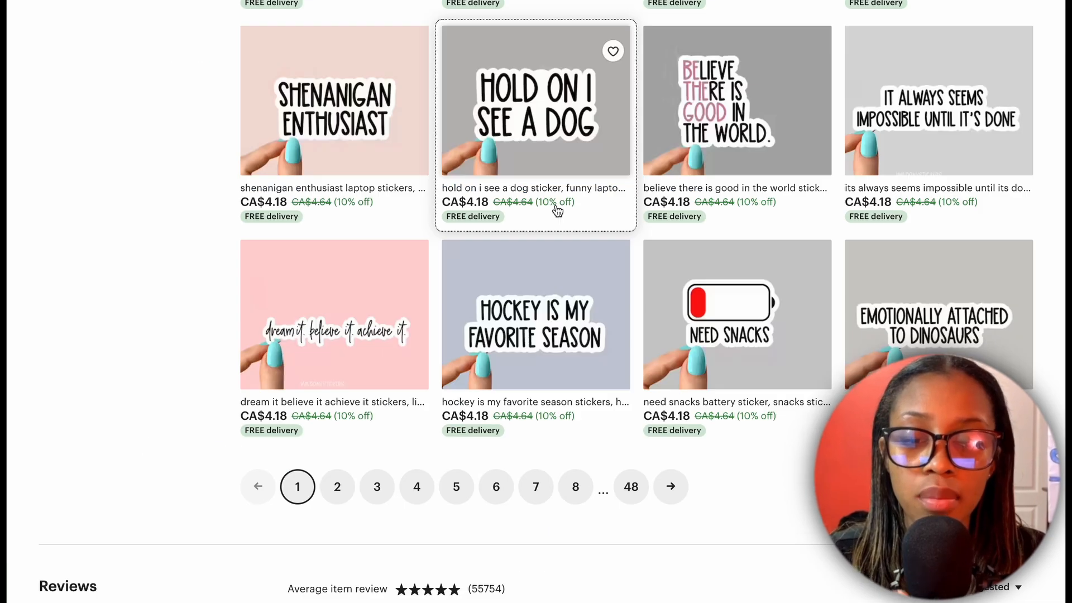
Return to the WildOakStickers shop on Etsy and compare the pricing and mockup style of its listings.
scroll(555, 208, "up", 5)
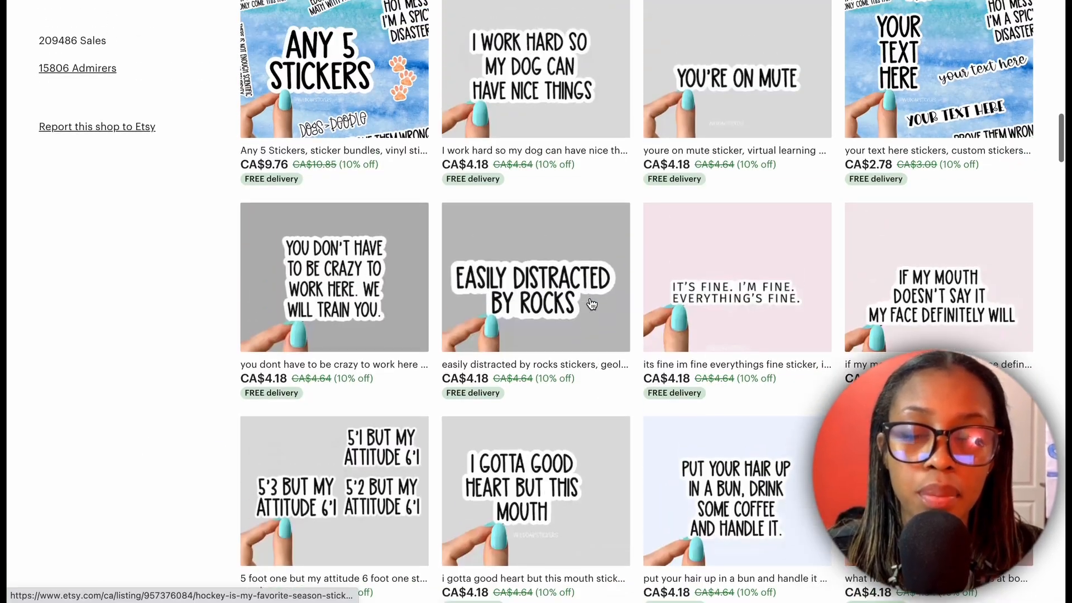
scroll(592, 305, "up", 1)
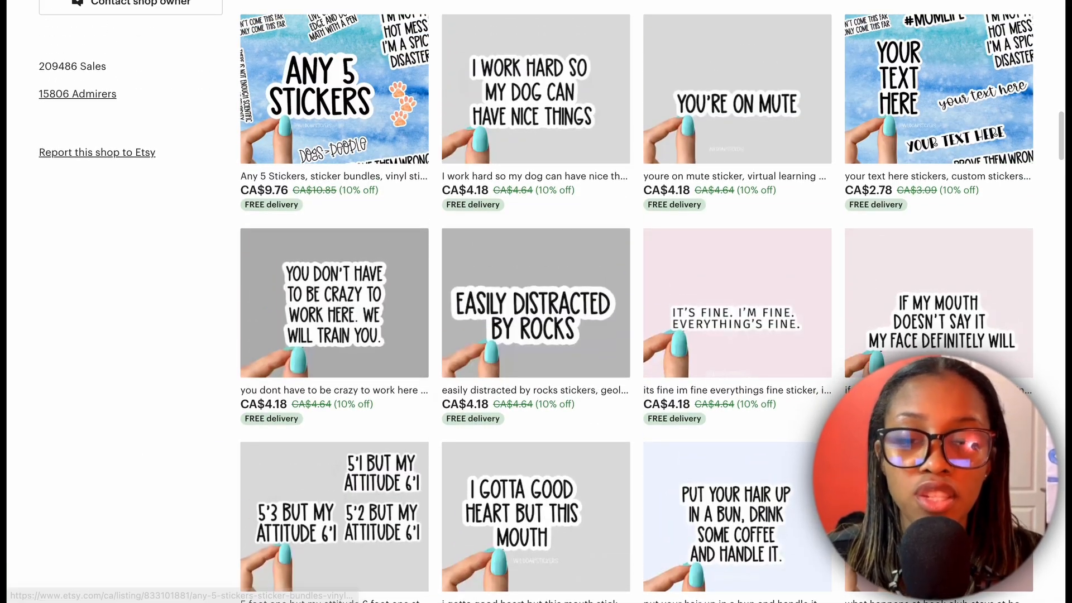
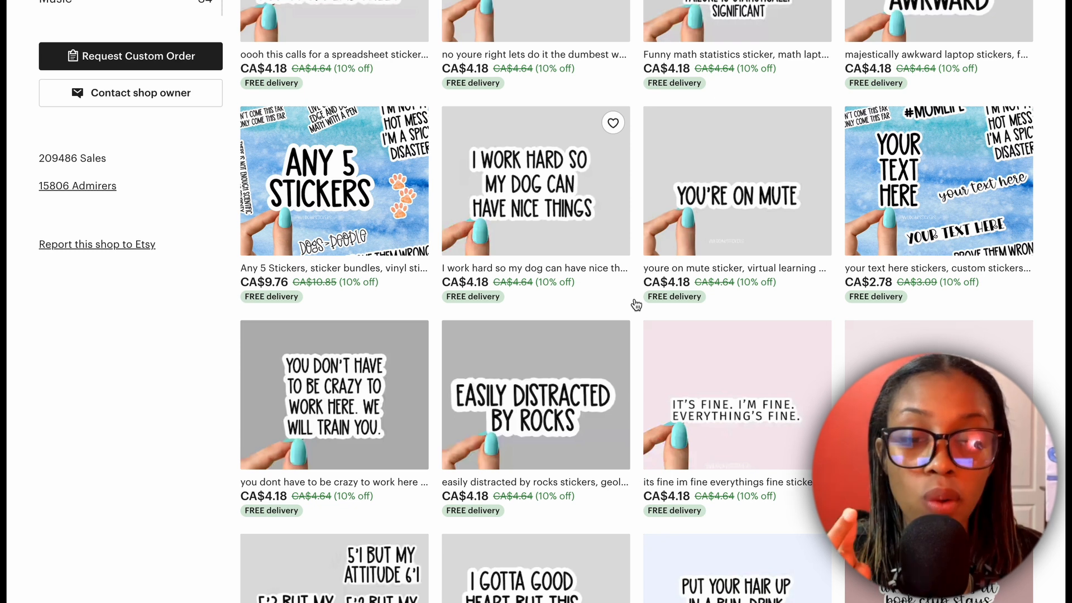
scroll(637, 304, "up", 7)
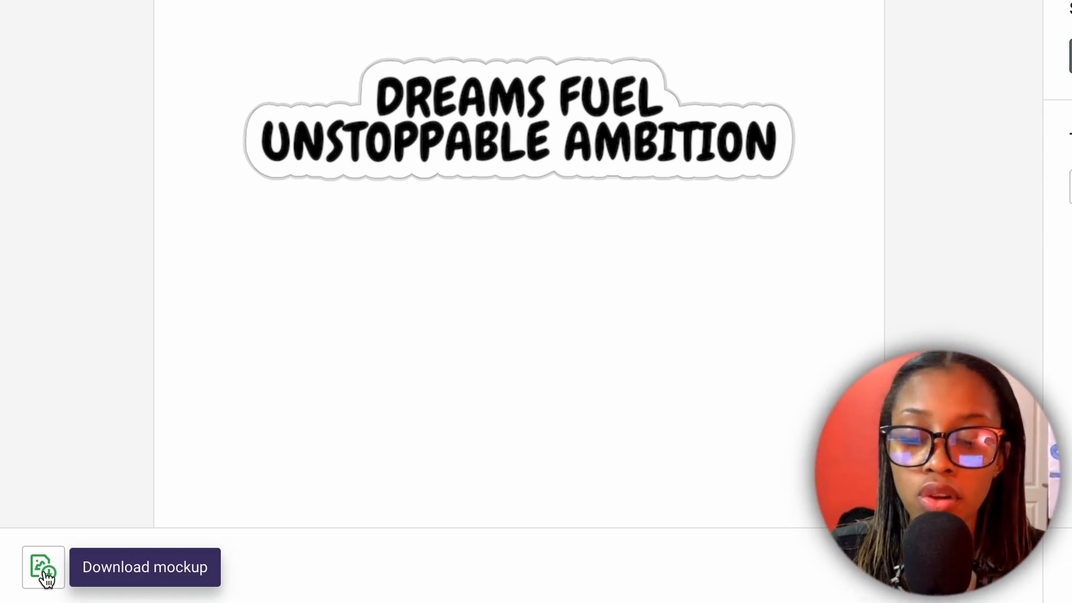
Download the quote sticker's front mockup from Printify and place it on a new second page of the Canva design.
left_click(44, 574)
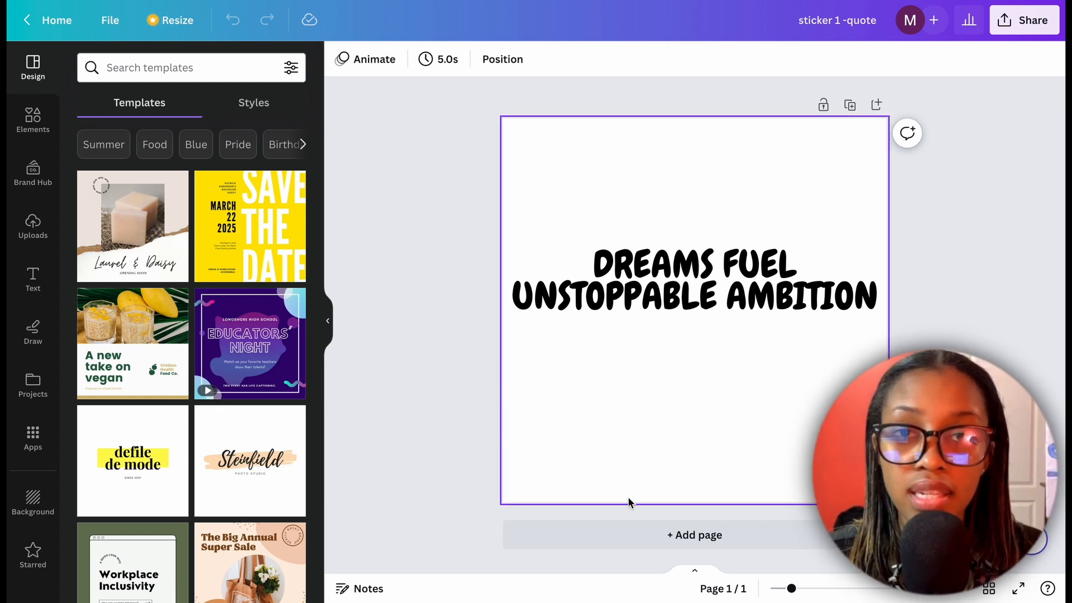
left_click(672, 536)
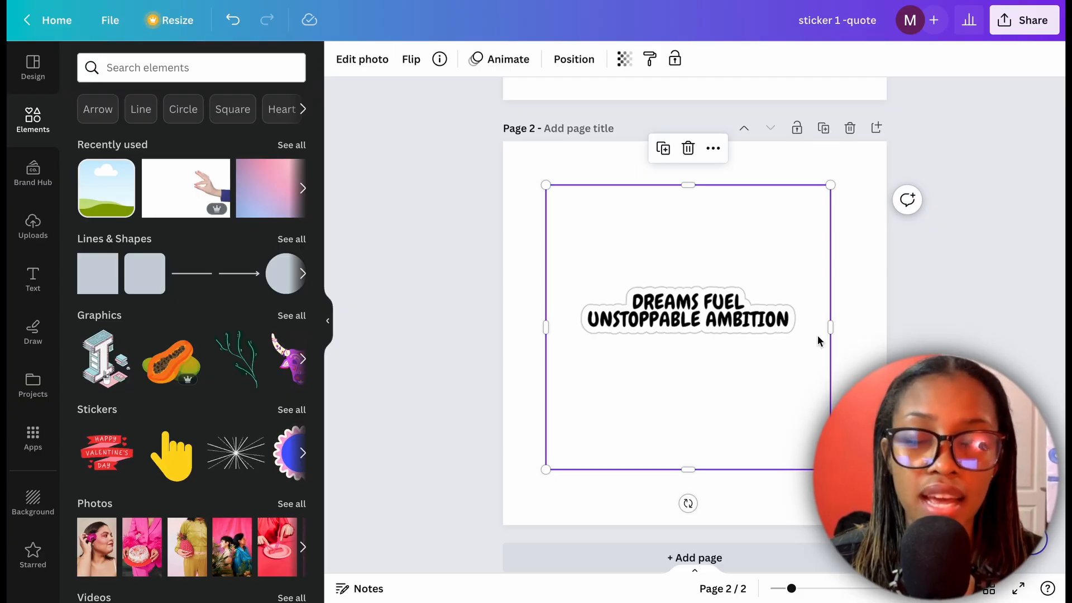
Try Magenta #cb6ce6 as the background colour of page 2 and undo it.
left_click(873, 298)
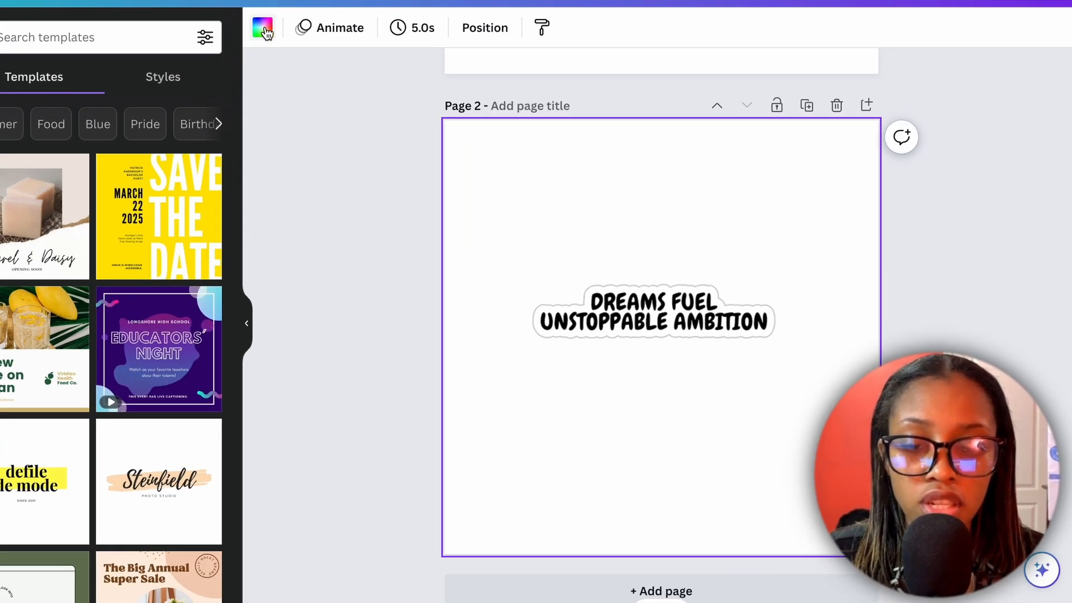
left_click(270, 31)
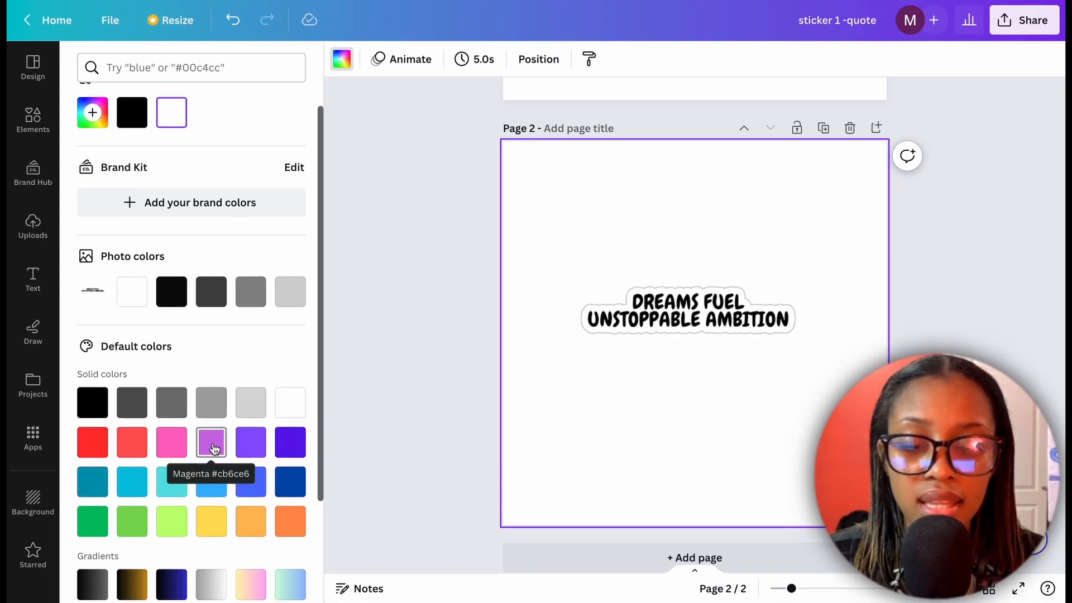
left_click(214, 444)
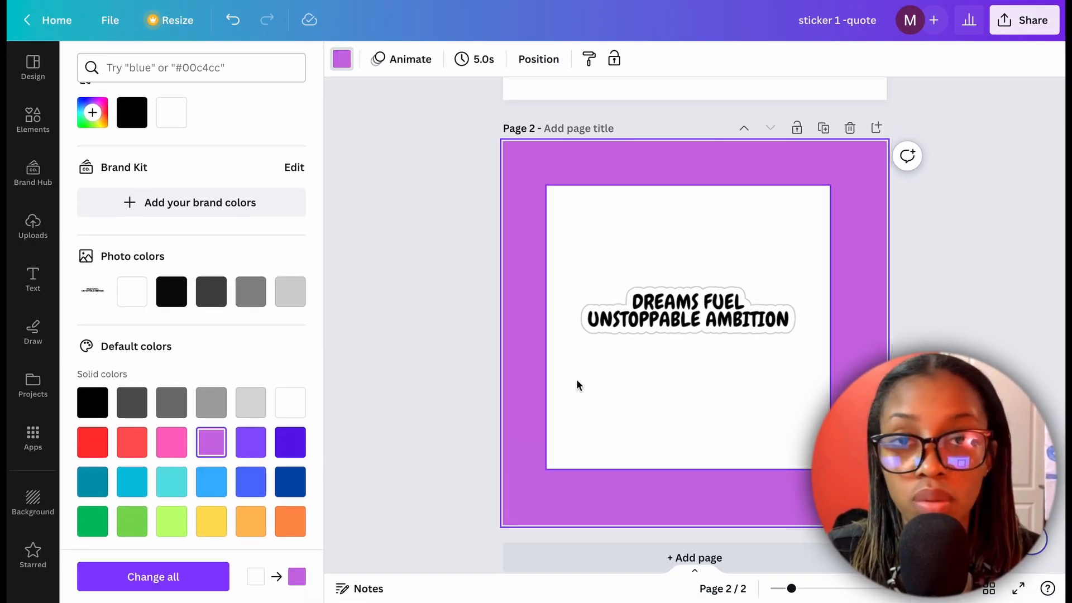
key("ctrl+z")
Search the photo elements for "GRADIENT" and add the pastel diagonal-streak gradient to page 2.
left_click(33, 120)
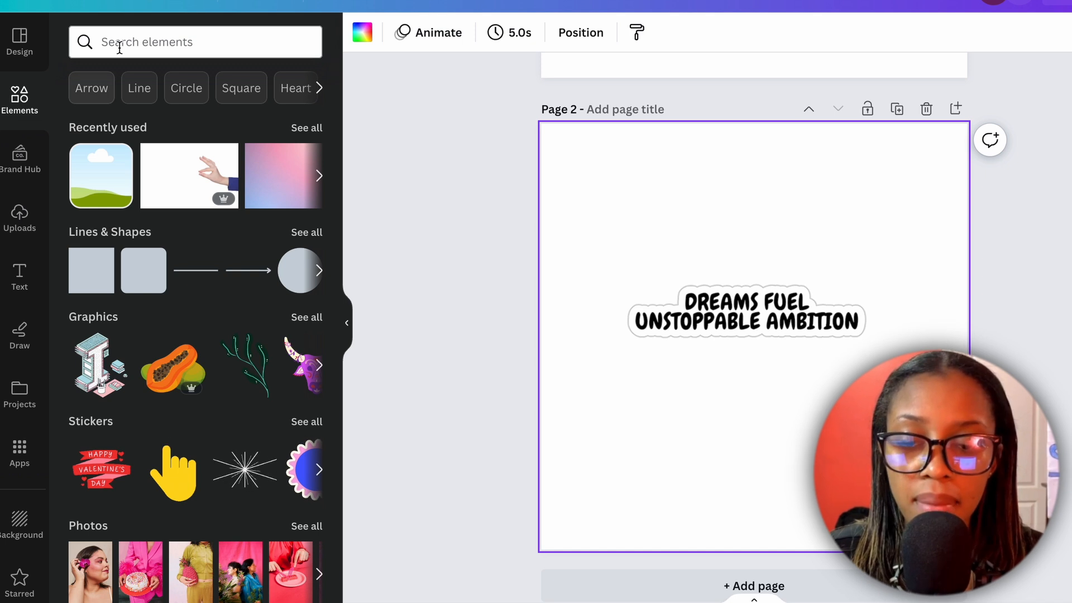
left_click(120, 47)
type("GRADIENT")
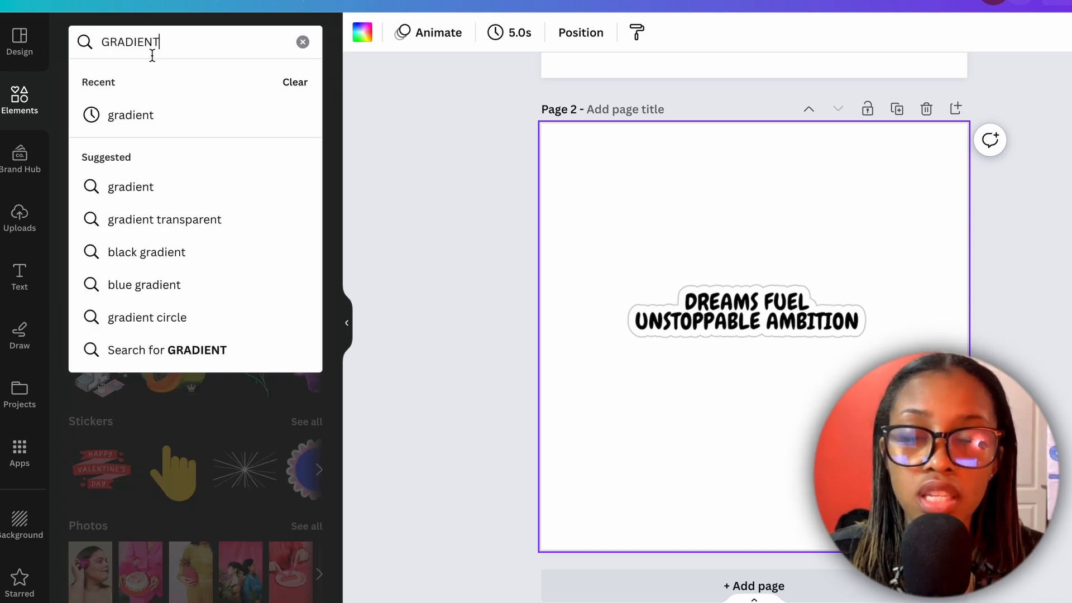
key("Return")
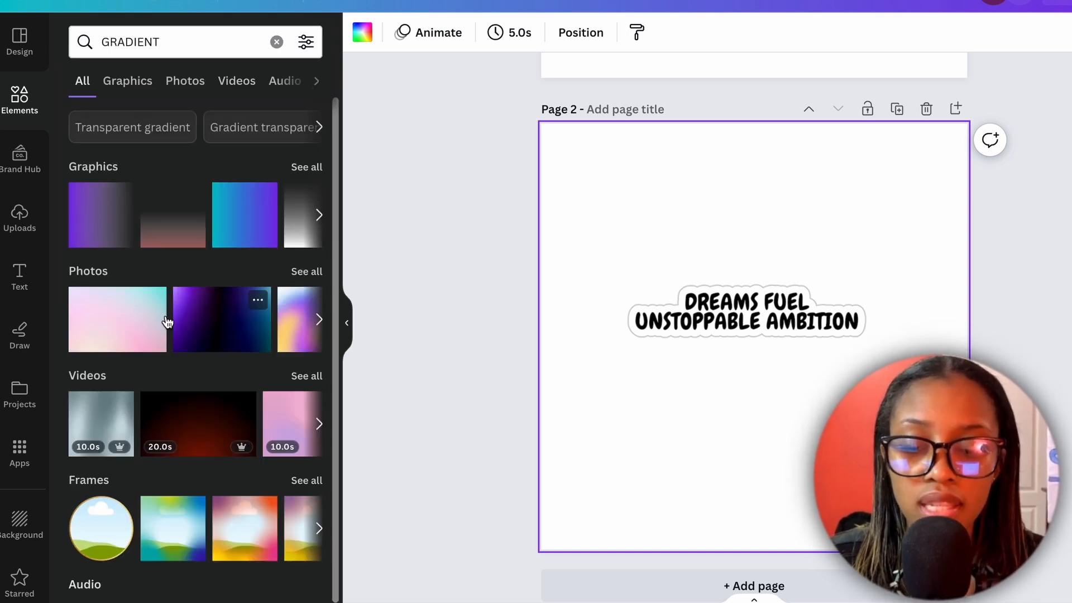
left_click(307, 273)
scroll(218, 352, "down", 5)
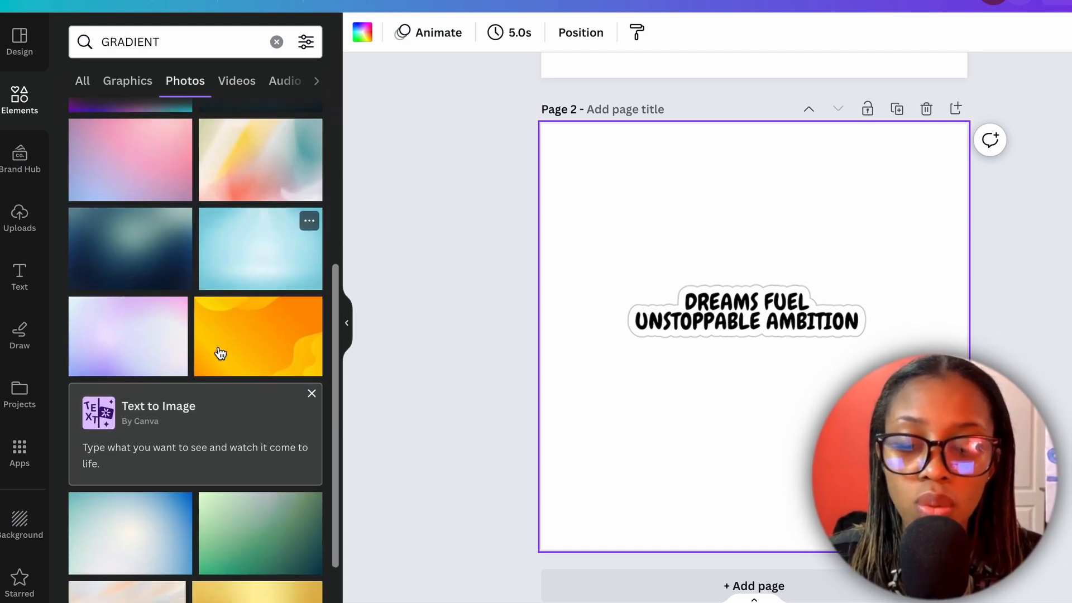
scroll(221, 354, "down", 5)
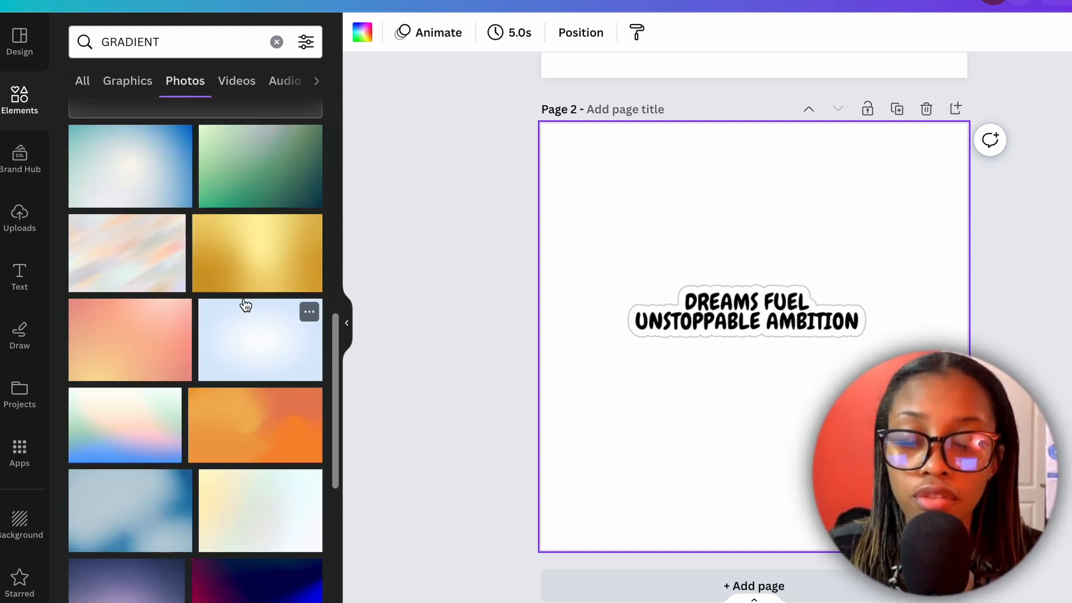
left_click(138, 267)
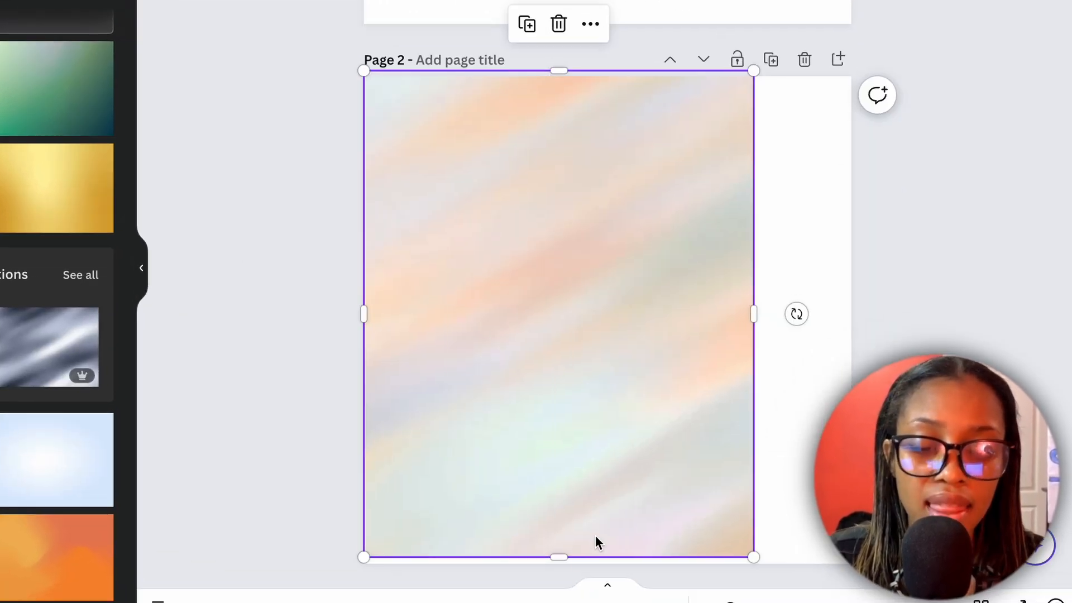
Stretch the pastel gradient photo to cover all of page 2 and send it to the back behind the sticker mockup.
left_click_drag(564, 556, 562, 570)
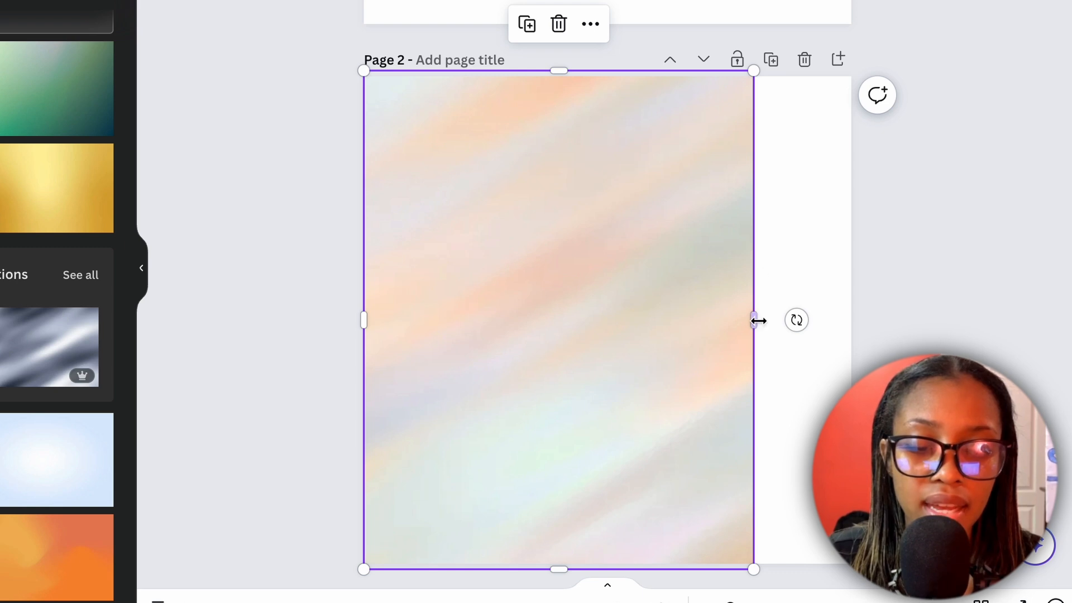
left_click_drag(758, 318, 888, 325)
right_click(672, 258)
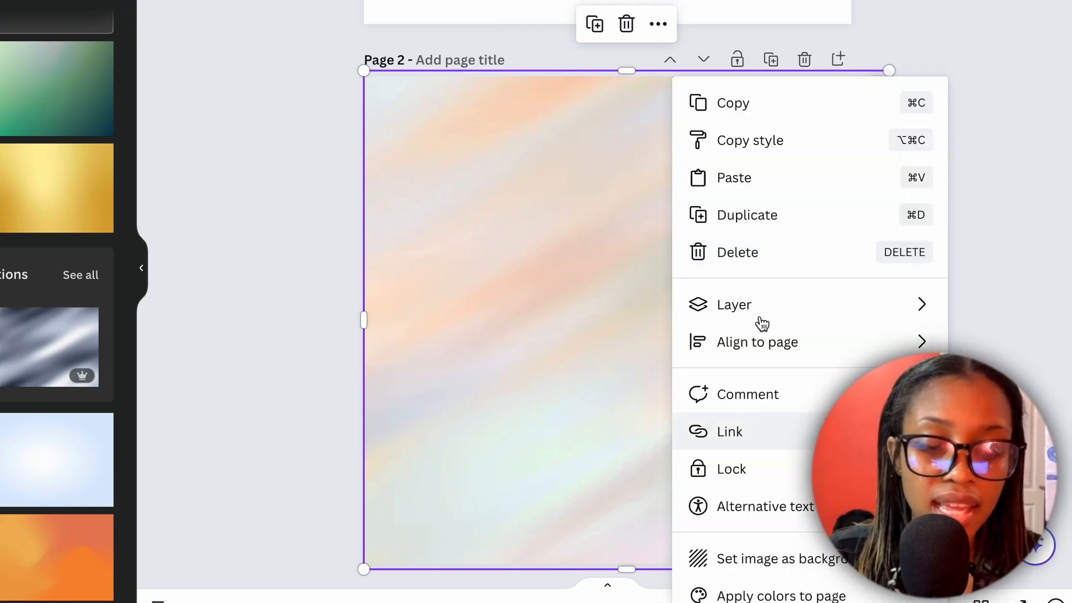
mouse_move(773, 307)
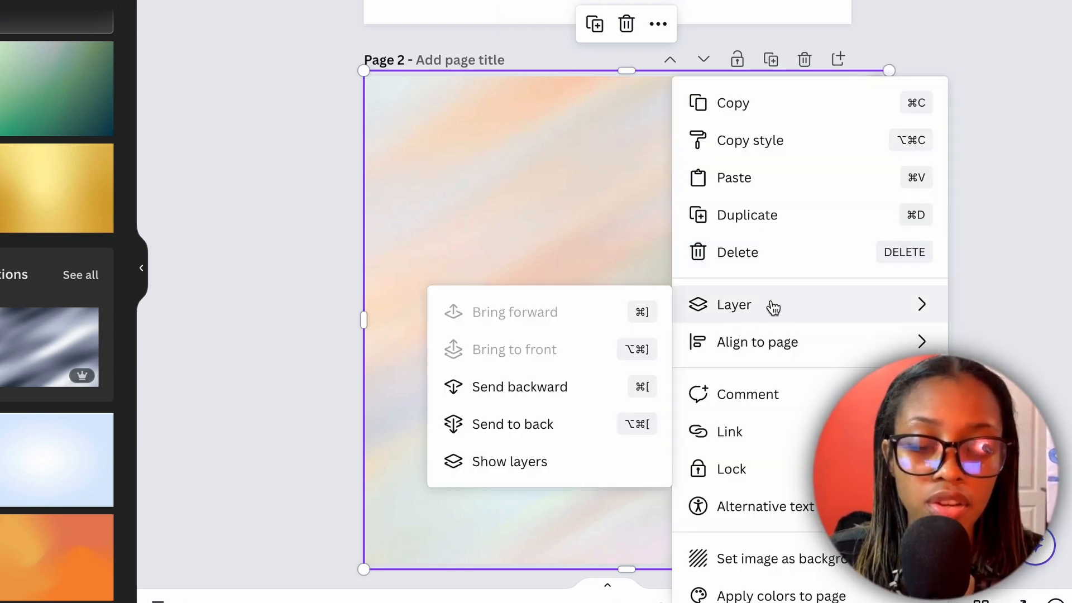
left_click(525, 426)
left_click(983, 235)
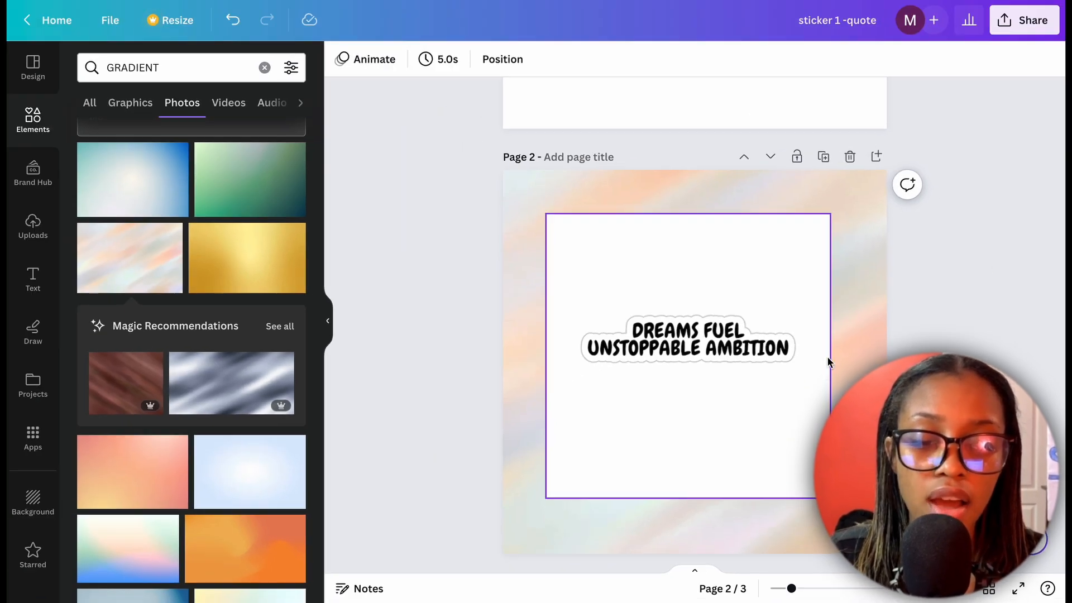
Remove the white background from the "DREAMS FUEL UNSTOPPABLE AMBITION" sticker image with BG Remover.
left_click(591, 310)
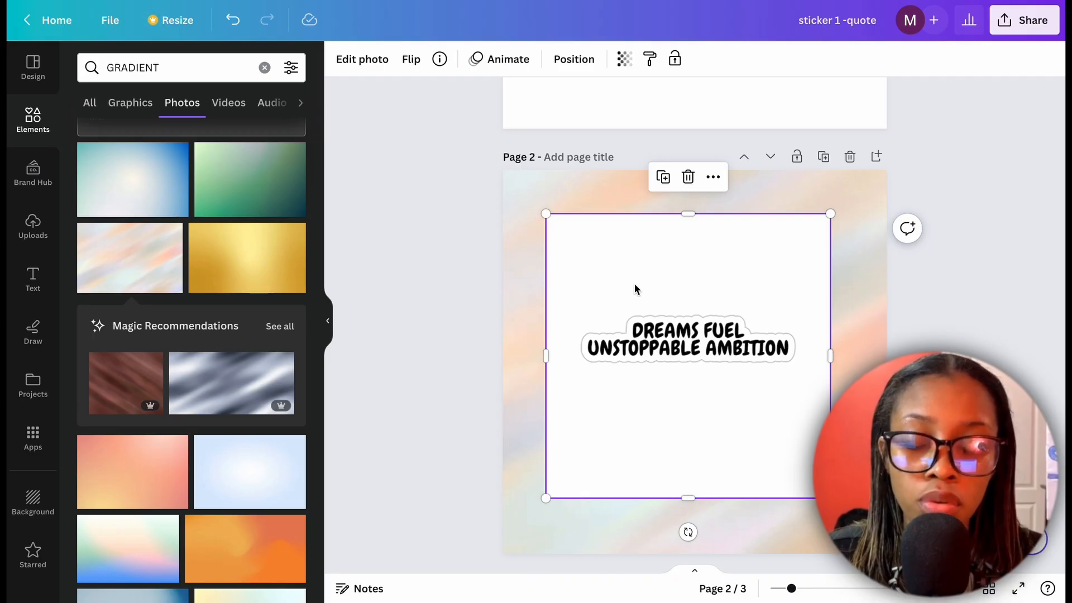
left_click(360, 60)
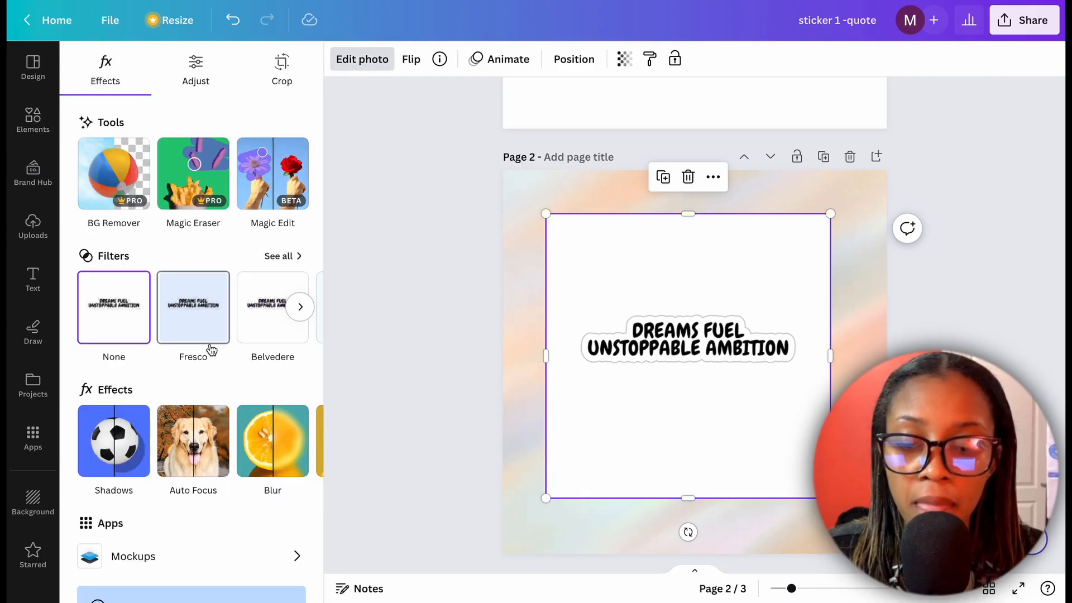
left_click(118, 164)
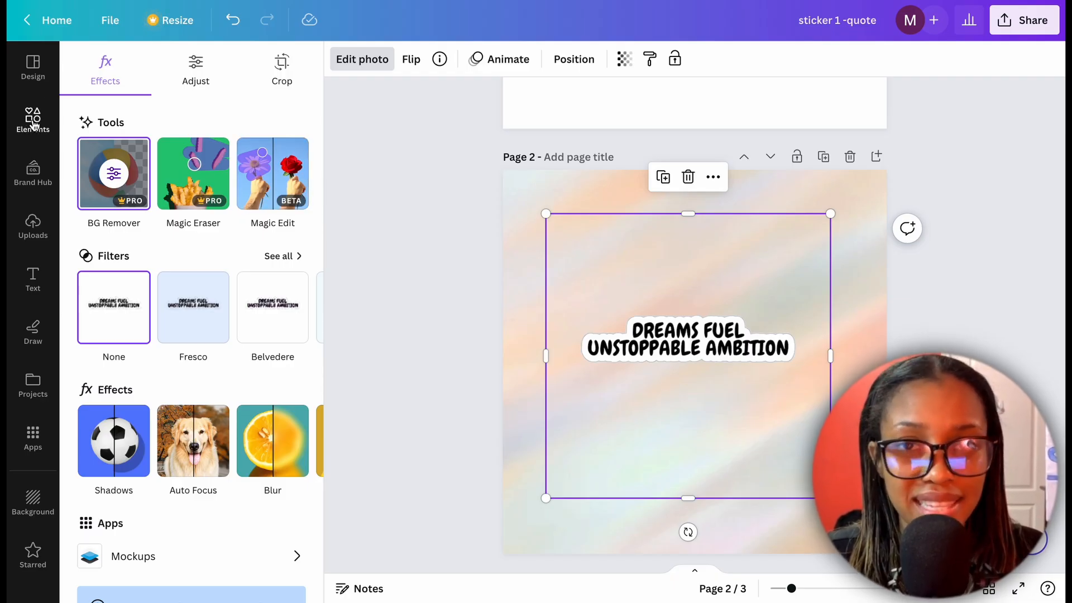
Search the photo elements for "FINGER PINCH" and add the white-background photo of a pinching hand with a blue sleeve.
left_click(33, 120)
type("FINGER PINCH")
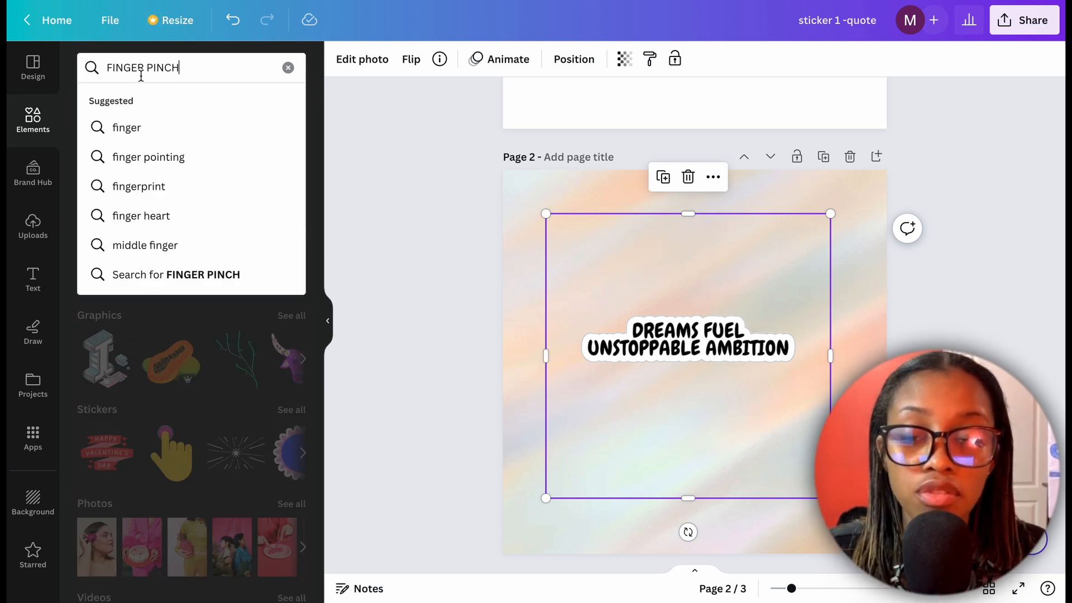
key("Return")
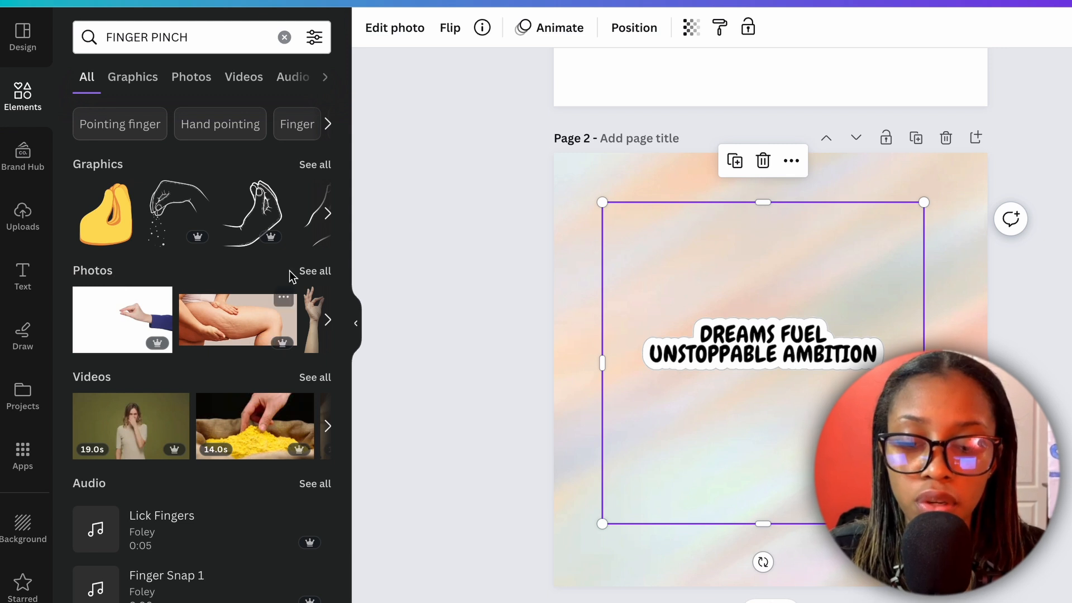
left_click(311, 274)
scroll(250, 279, "down", 5)
scroll(250, 279, "up", 5)
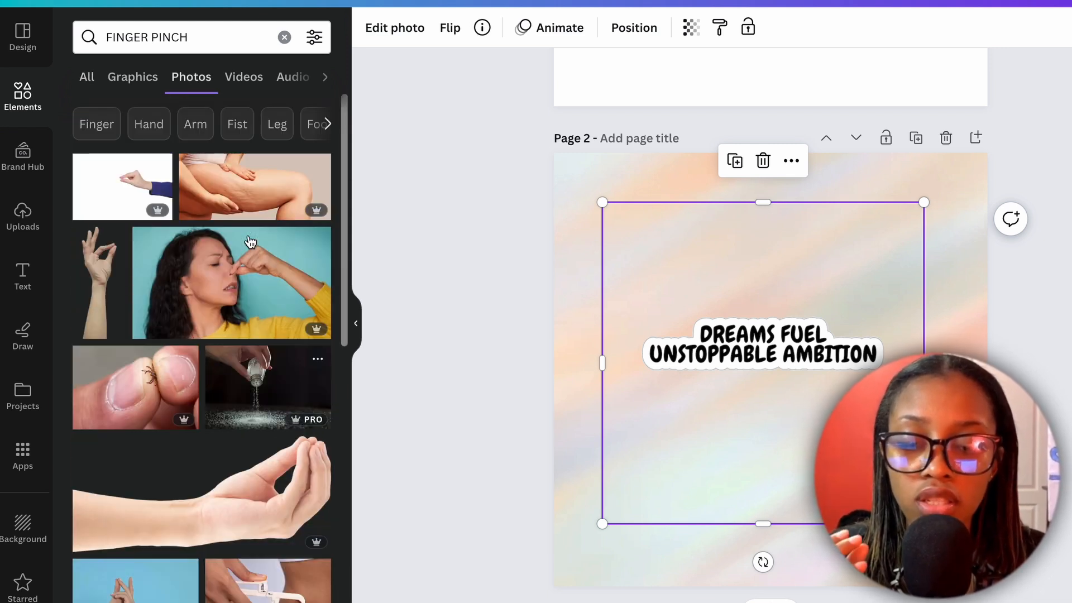
scroll(251, 241, "down", 8)
scroll(250, 241, "down", 8)
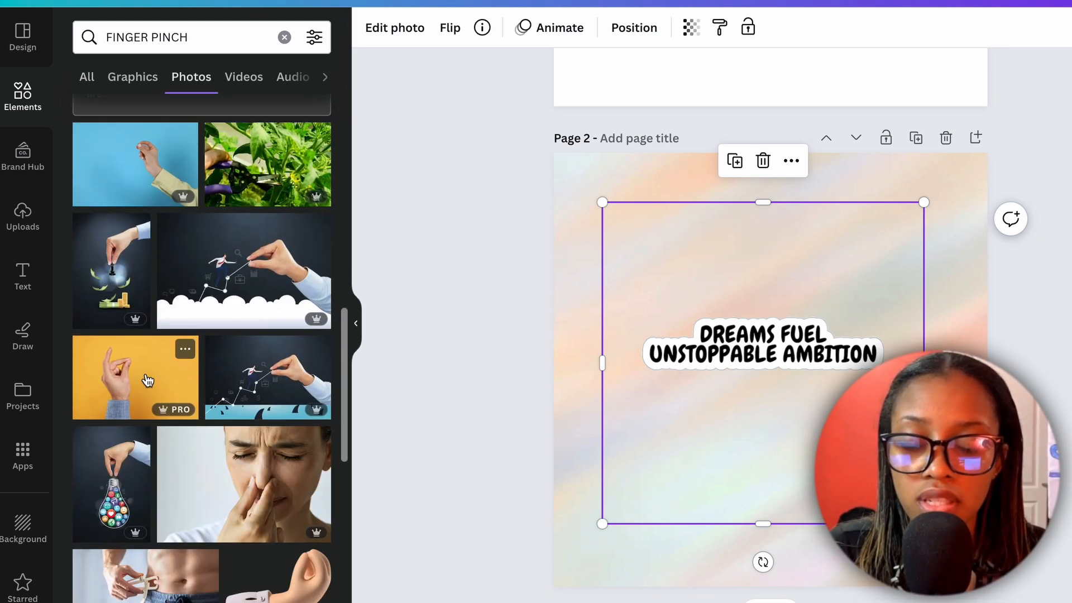
scroll(148, 379, "up", 2)
scroll(148, 380, "up", 5)
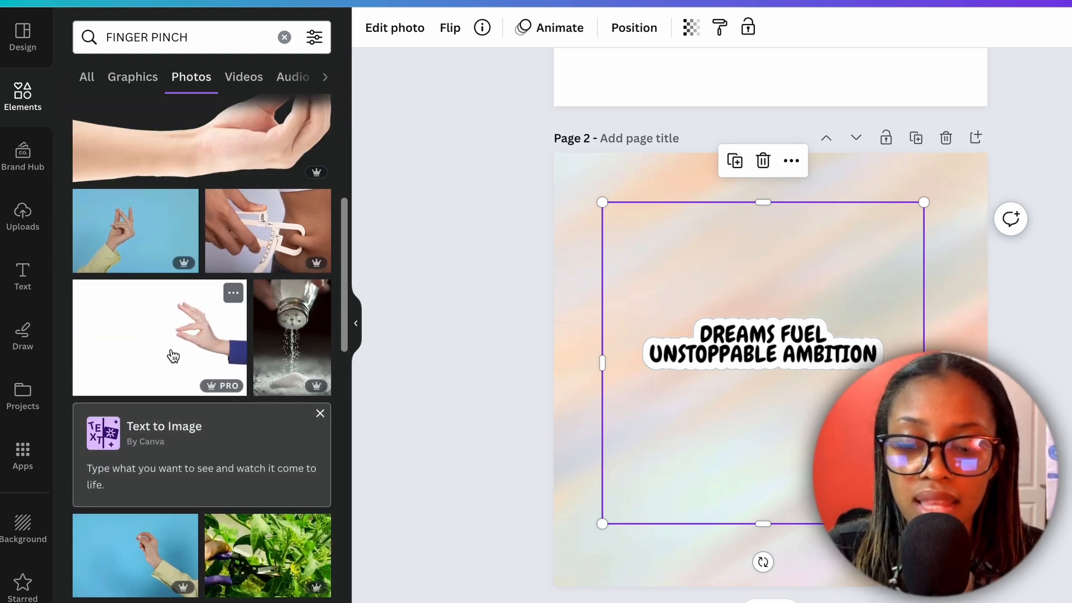
left_click(184, 347)
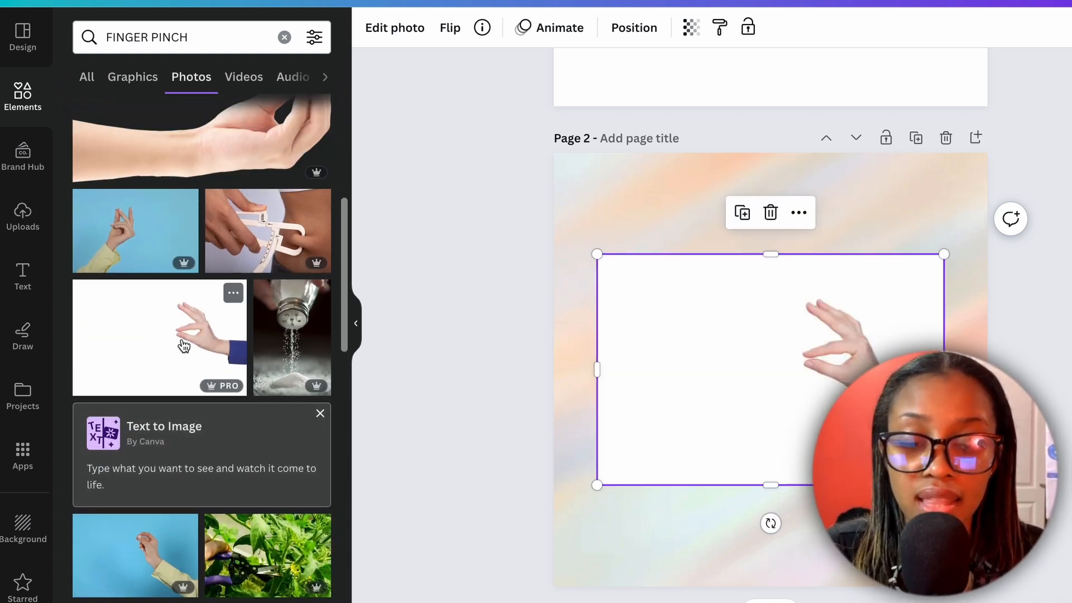
Crop the empty area beside the fingers off the hand photo and remove its white background with BG Remover.
left_click_drag(598, 366, 753, 397)
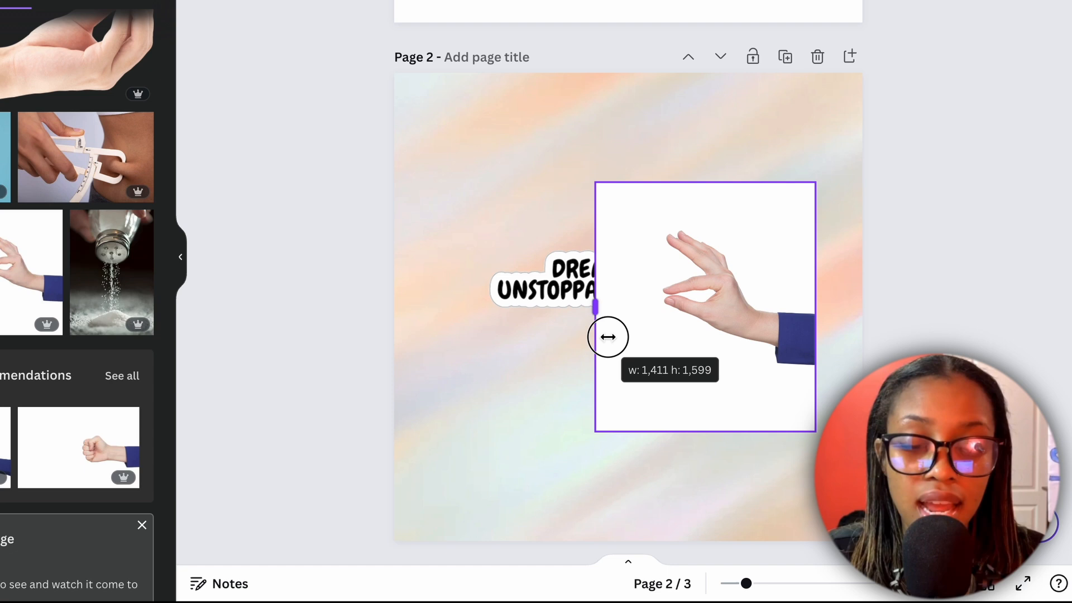
left_click_drag(608, 337, 644, 349)
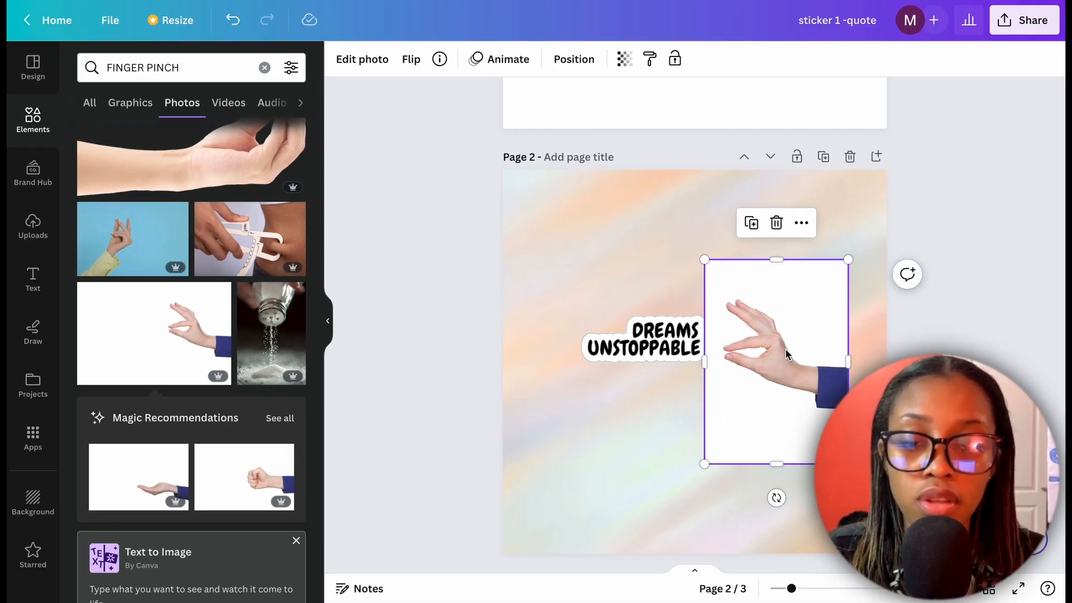
left_click(377, 57)
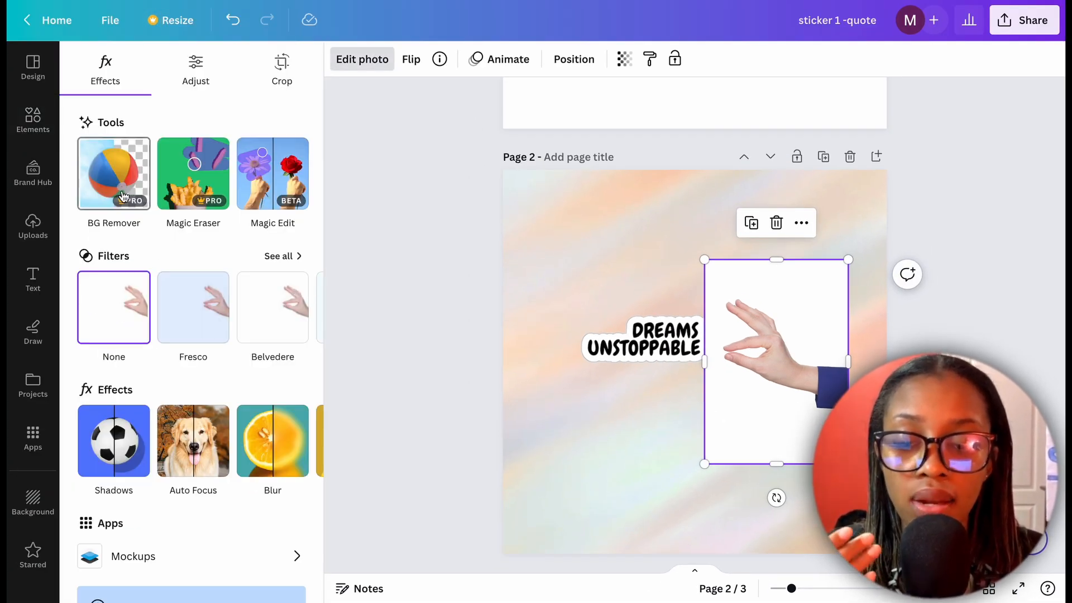
left_click(118, 170)
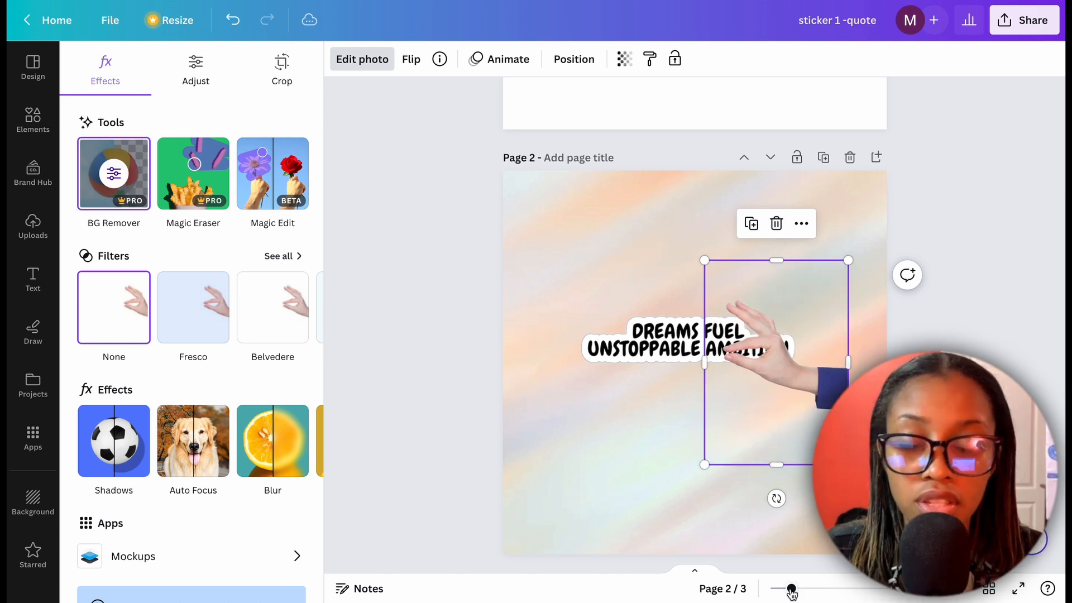
Enlarge the hand and rotate it so the fingers point upward near the end of the word "AMBITION".
left_click_drag(792, 591, 810, 597)
scroll(622, 487, "down", 1)
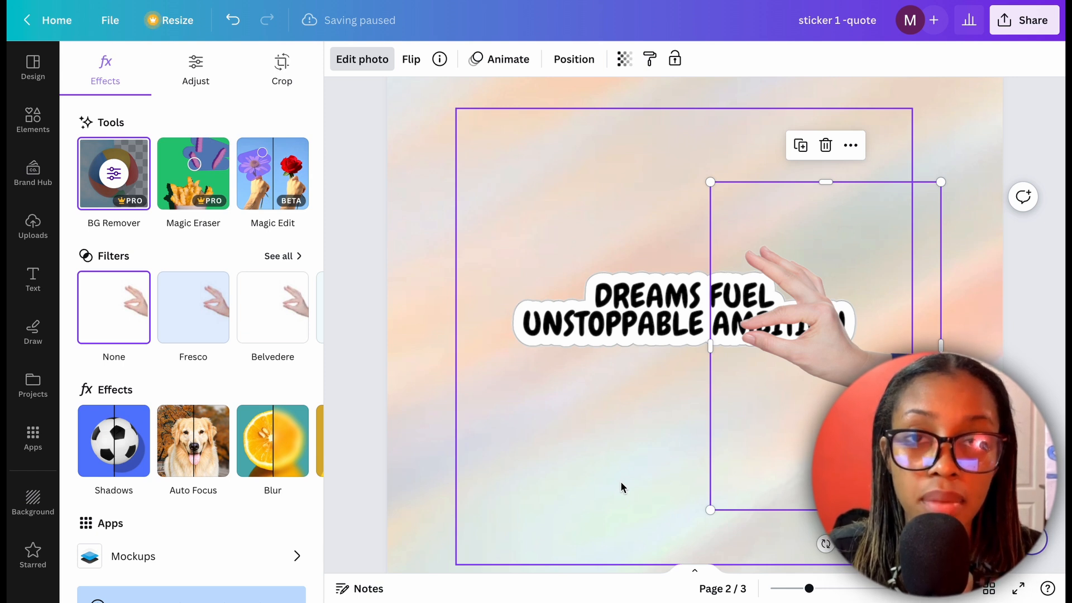
left_click_drag(803, 545, 677, 477)
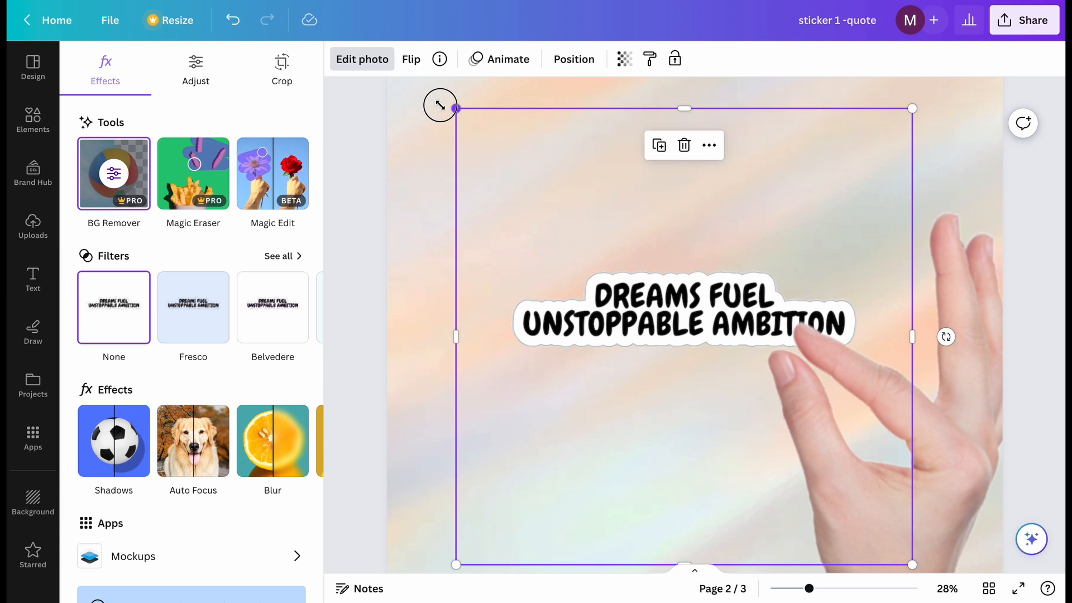
Enlarge the sticker image and reposition it and the hand so the pinching fingertips meet the end of "AMBITION".
left_click_drag(441, 105, 195, 44)
left_click_drag(549, 229, 566, 300)
left_click_drag(937, 453, 998, 437)
left_click_drag(809, 589, 802, 589)
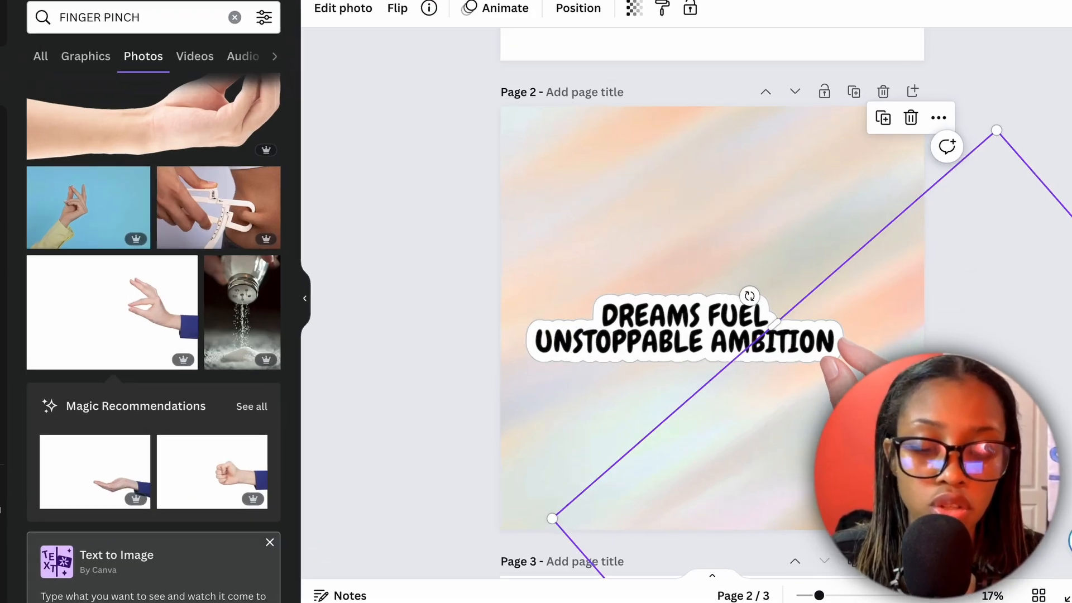
Duplicate the hand image and align the copy exactly over the original hand.
right_click(854, 431)
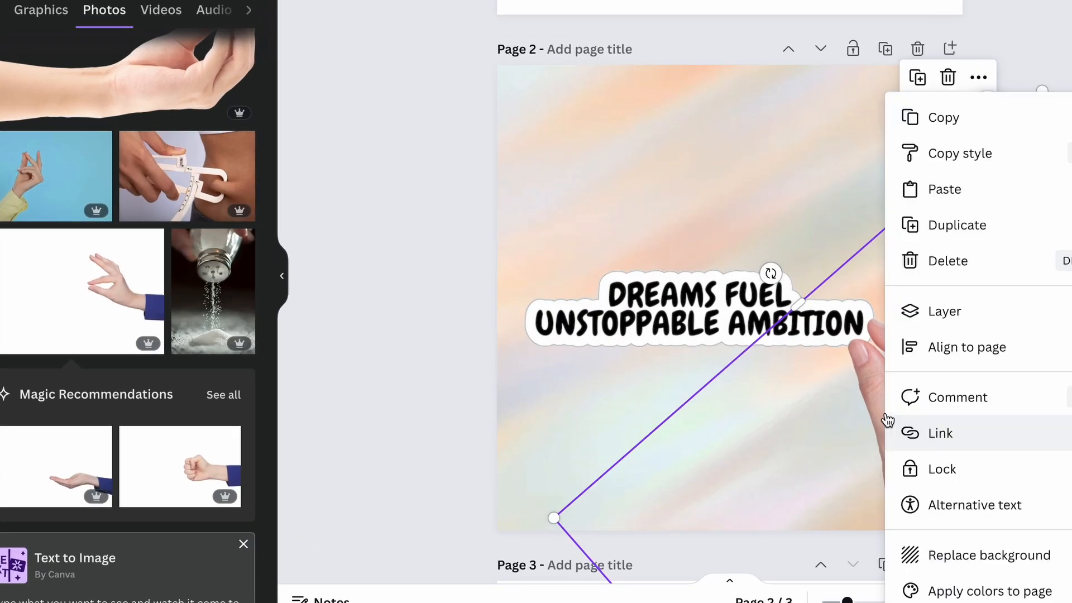
left_click(904, 251)
left_click_drag(926, 255, 918, 362)
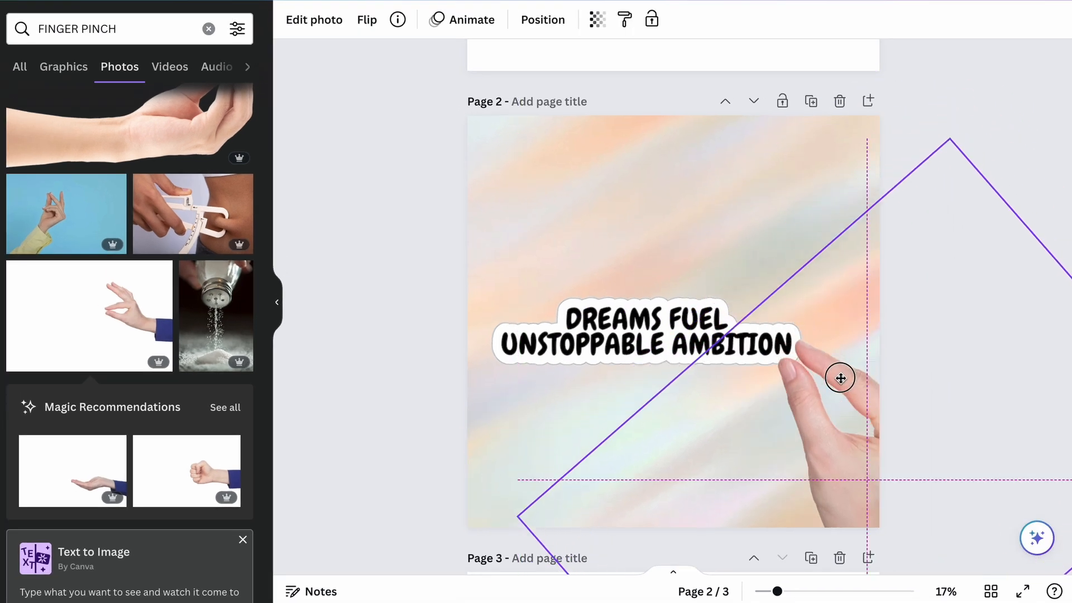
left_click_drag(841, 378, 841, 379)
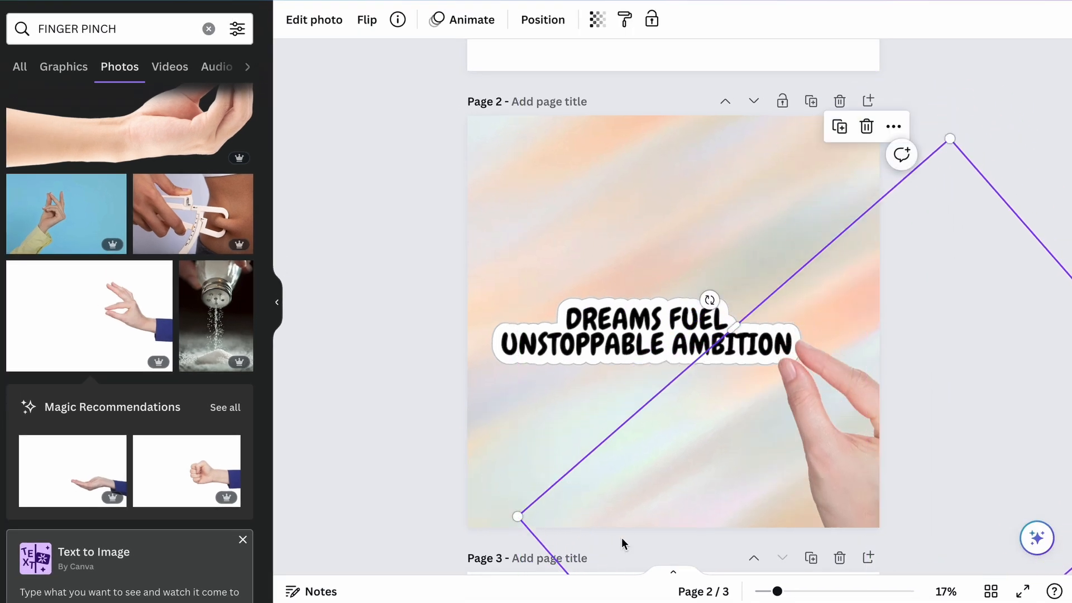
Crop the duplicated hand down to its index finger, move that piece above the original hand, and select the original.
scroll(637, 493, "down", 2)
scroll(649, 455, "down", 2)
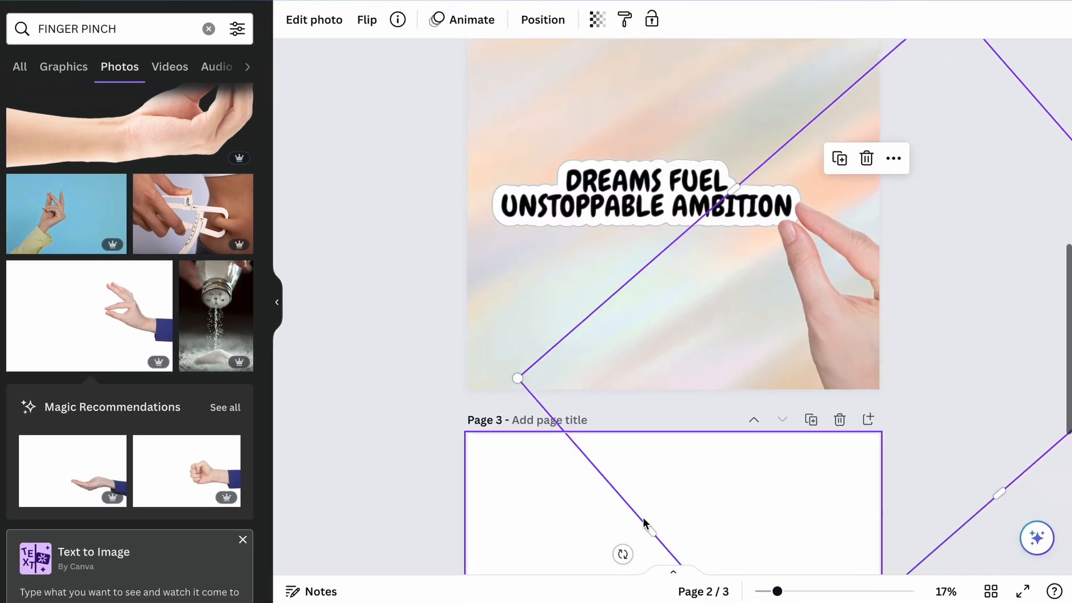
left_click_drag(659, 518, 859, 316)
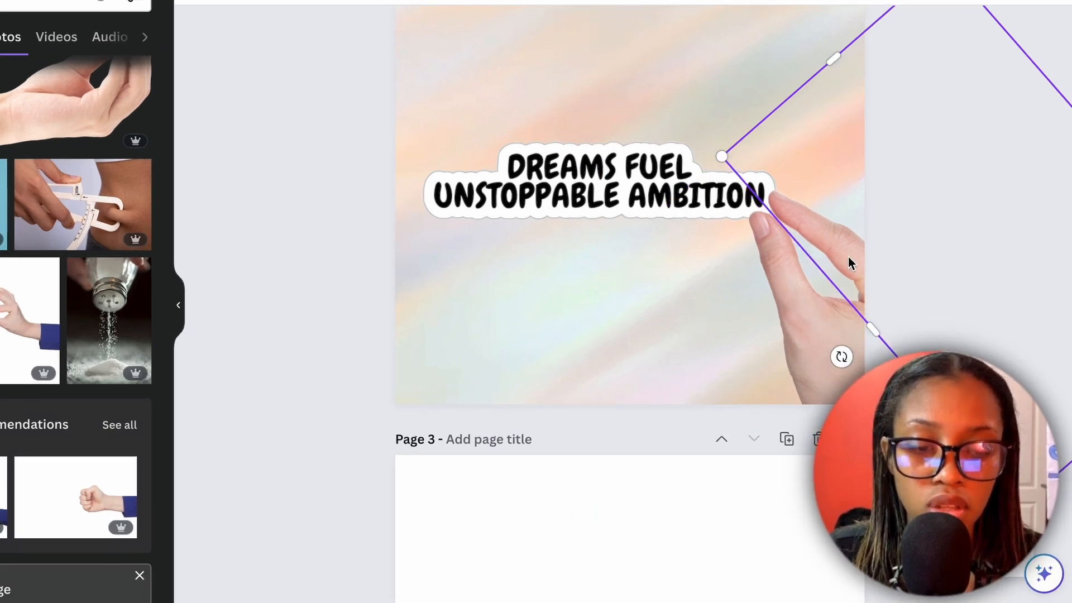
left_click_drag(850, 264, 842, 136)
left_click(792, 302)
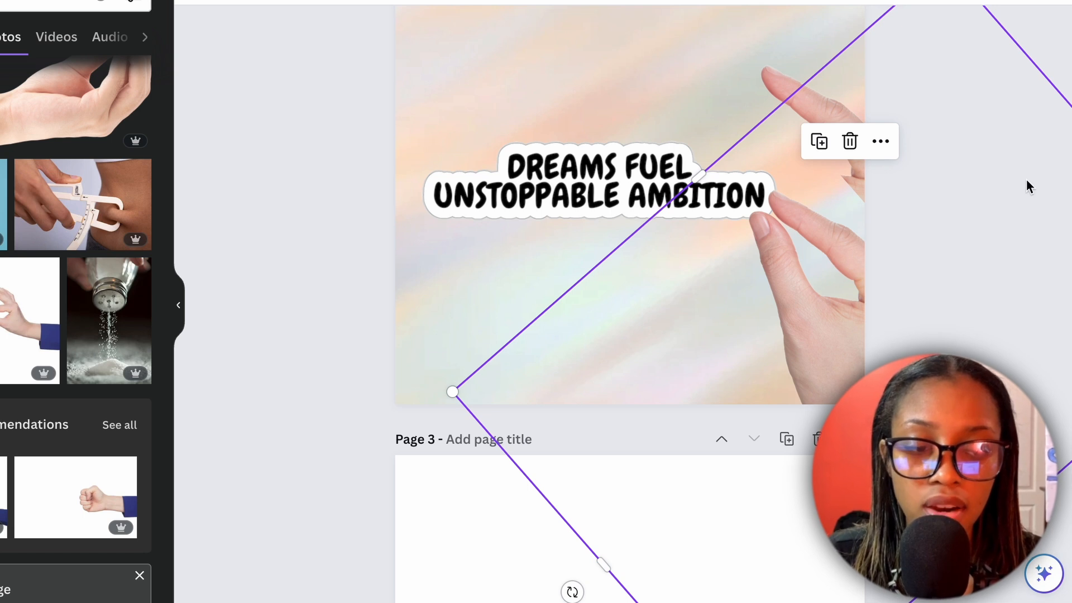
Crop the index finger off the original hand and move the separate index finger piece back down beside the thumb.
left_click_drag(1060, 99, 892, 350)
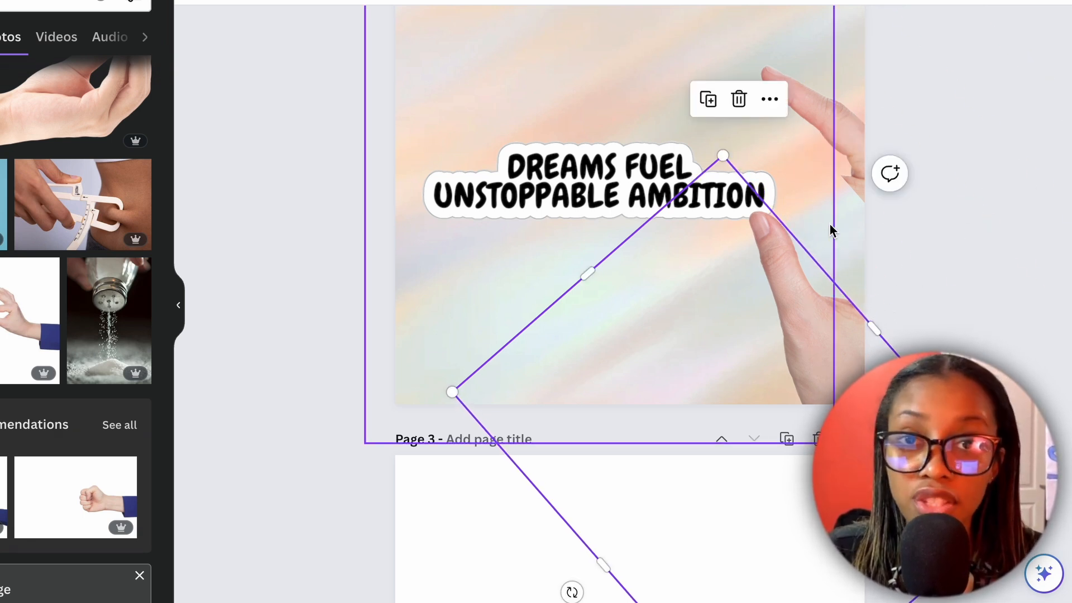
mouse_move(849, 230)
left_mouse_down()
mouse_move(837, 126)
mouse_move(841, 228)
left_mouse_up()
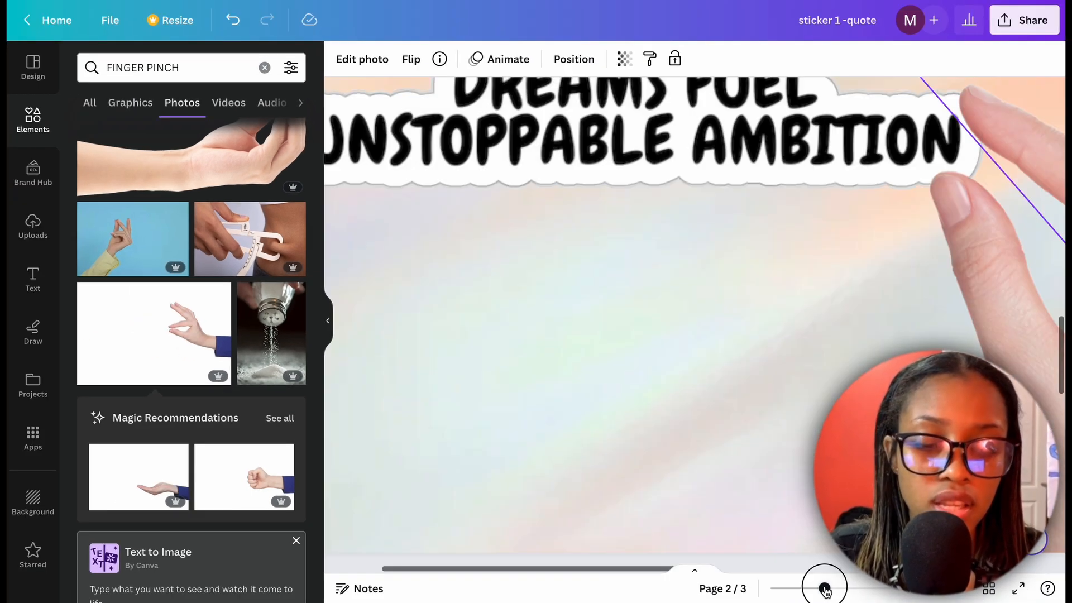
Reposition the thumb and index finger pieces so they fit together and pinch the end of "AMBITION" on the sticker.
scroll(808, 395, "up", 3)
scroll(808, 396, "right", 2)
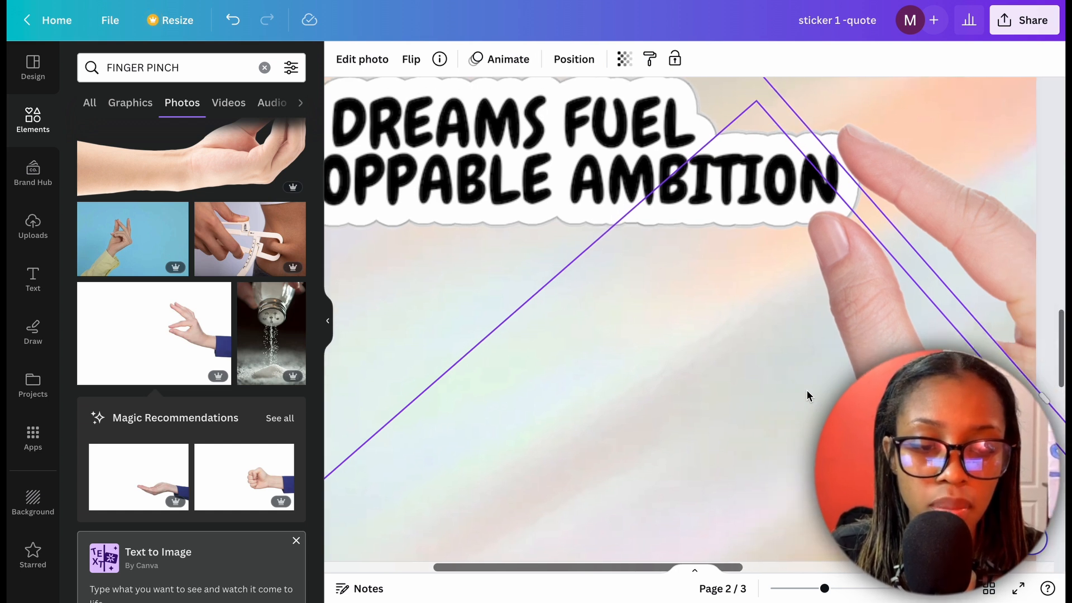
scroll(796, 415, "down", 2)
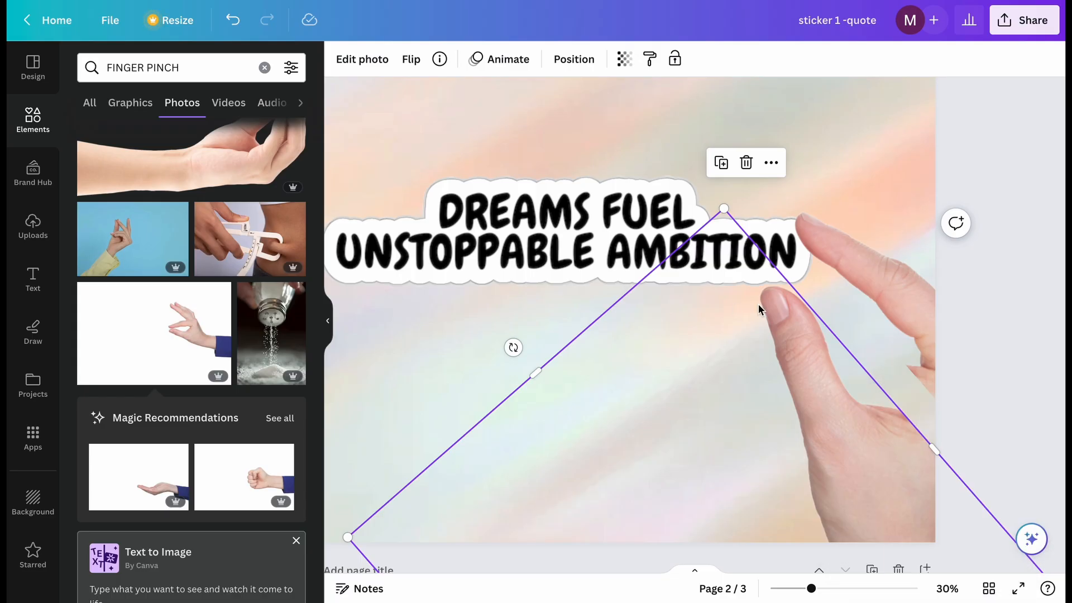
left_click_drag(829, 390, 818, 395)
left_click_drag(899, 285, 881, 307)
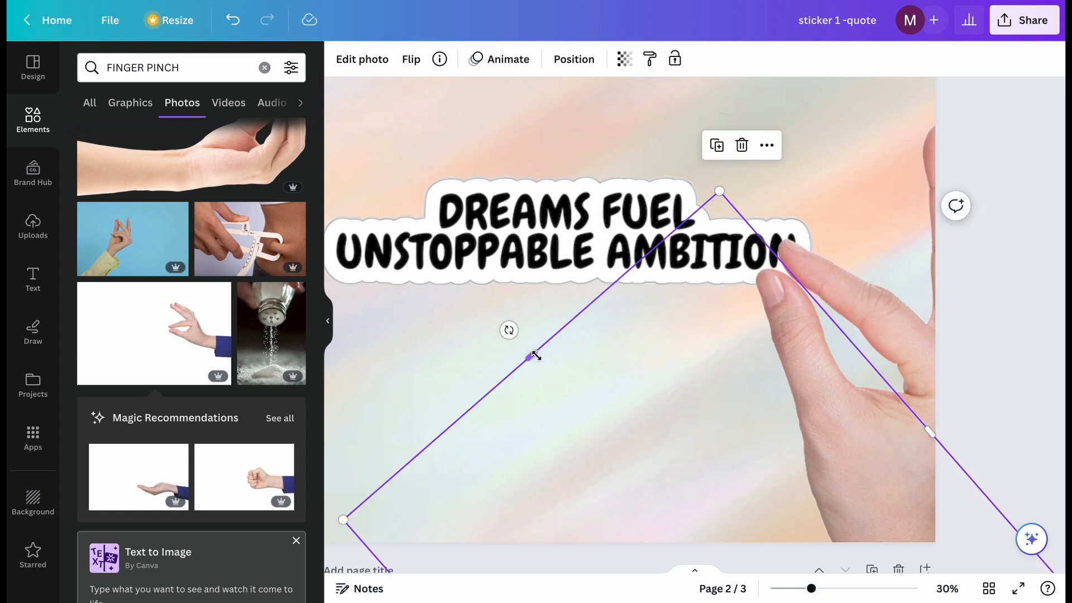
Send the index finger piece backward so it sits behind the sticker, with the thumb in front.
left_click(439, 353)
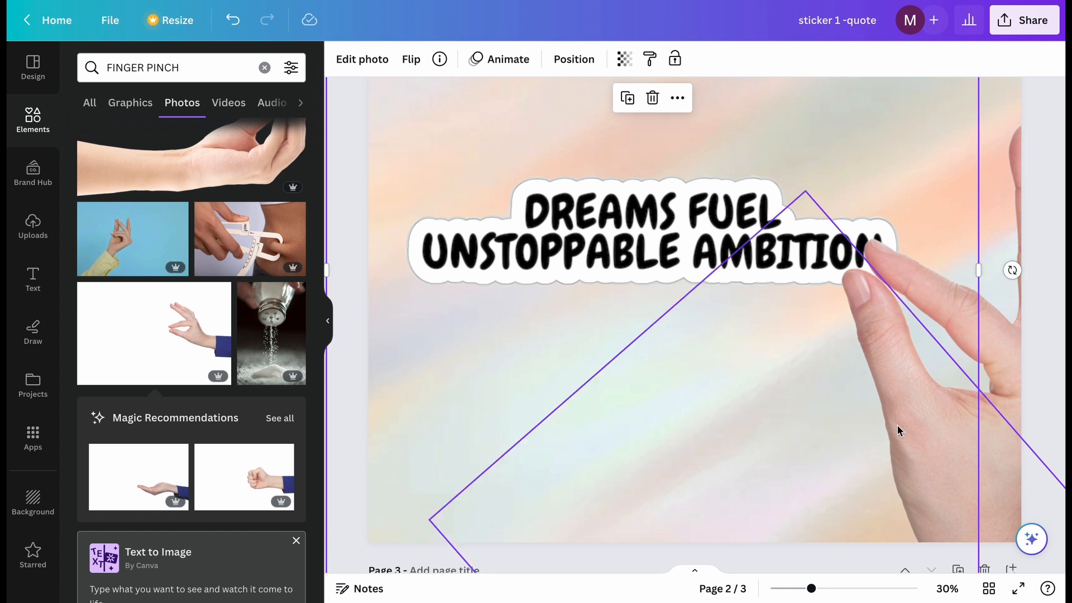
left_click(1006, 330)
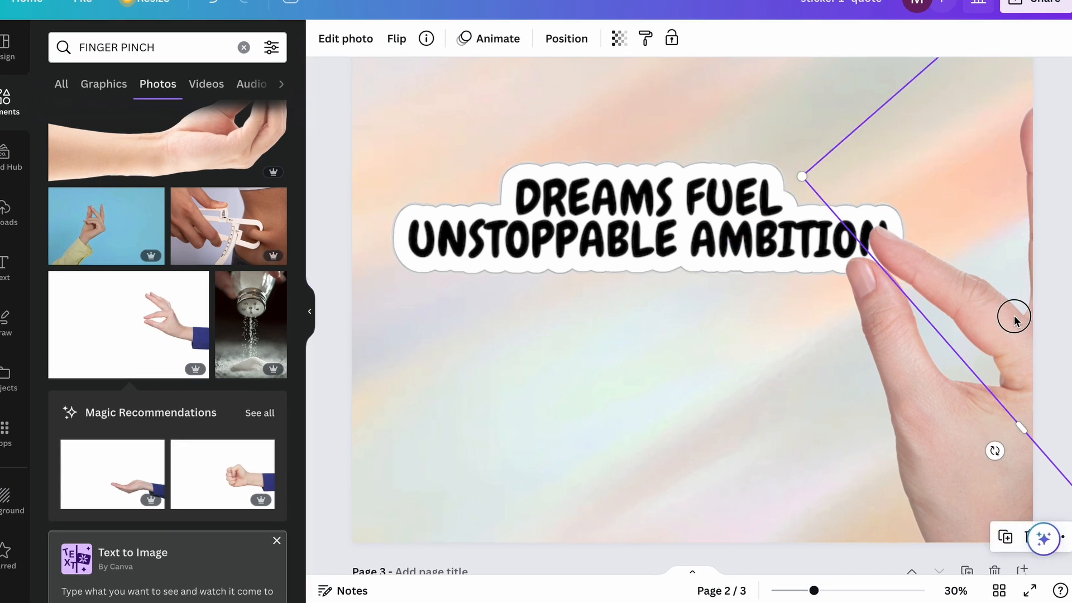
right_click(1005, 330)
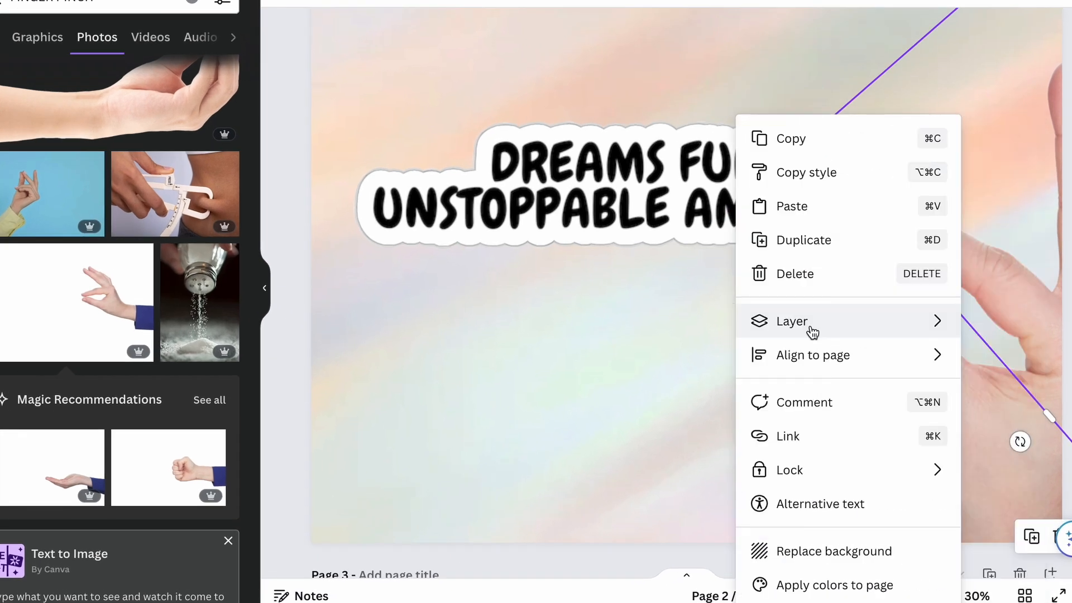
mouse_move(801, 356)
left_click(648, 409)
left_click(722, 413)
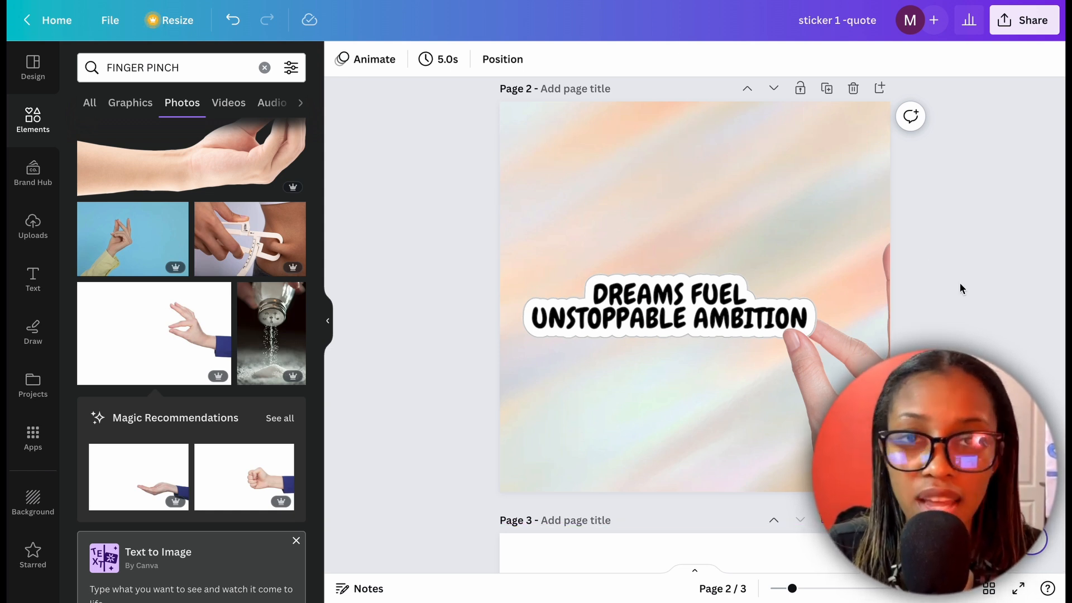
Select the sticker and both hand pieces together, enlarge them proportionally, and reposition them so the whole quote fits on page 2.
left_click_drag(410, 147, 989, 522)
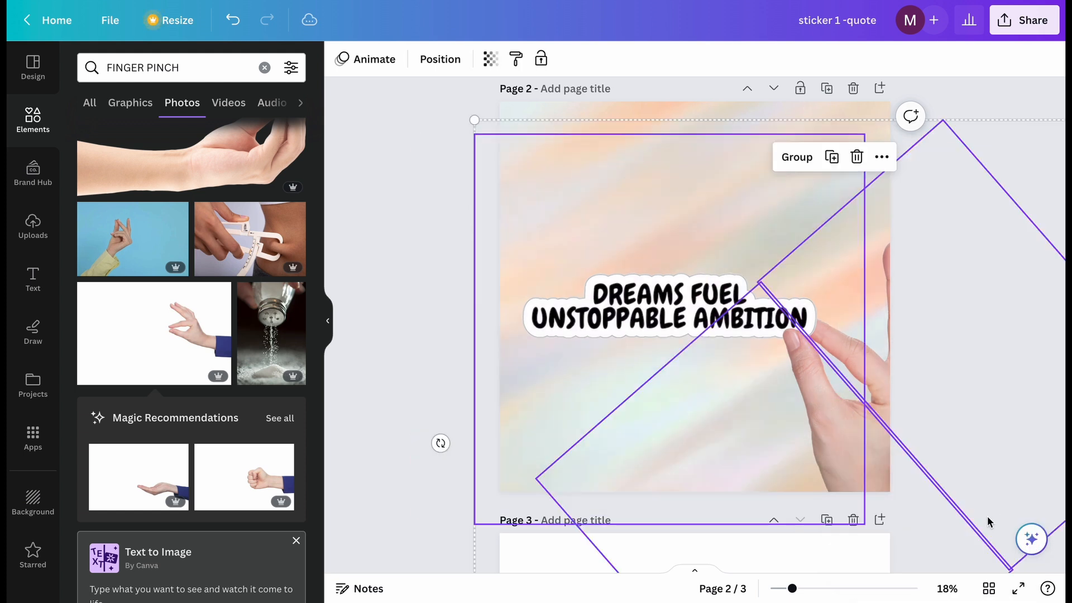
left_click_drag(474, 120, 357, 79)
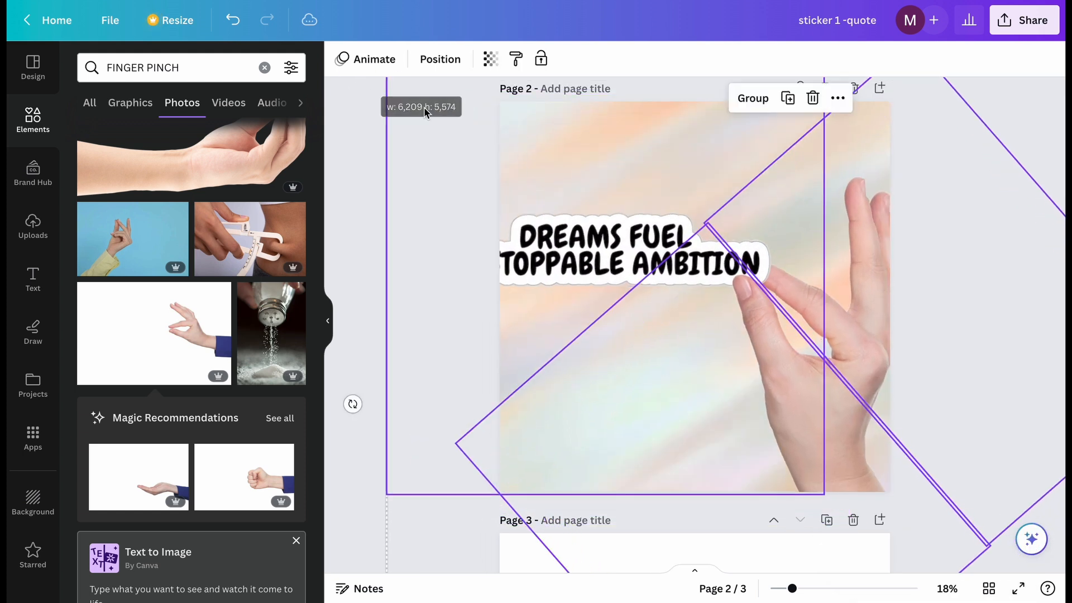
left_click_drag(692, 322, 729, 323)
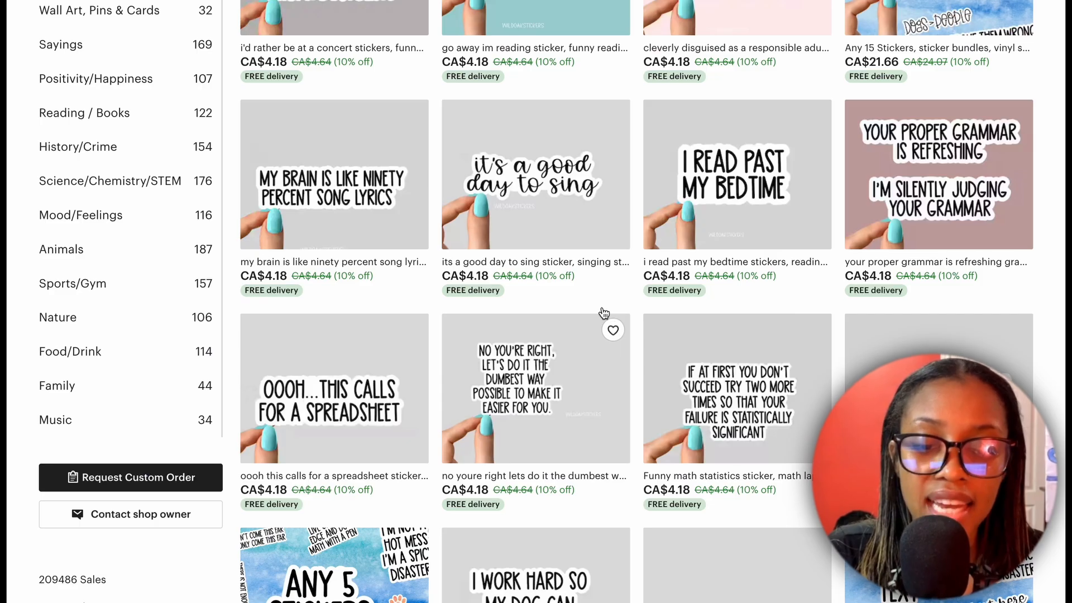
Switch to the Etsy shop and examine how its sticker listings reuse the same hand mockup for different quotes.
scroll(634, 263, "up", 3)
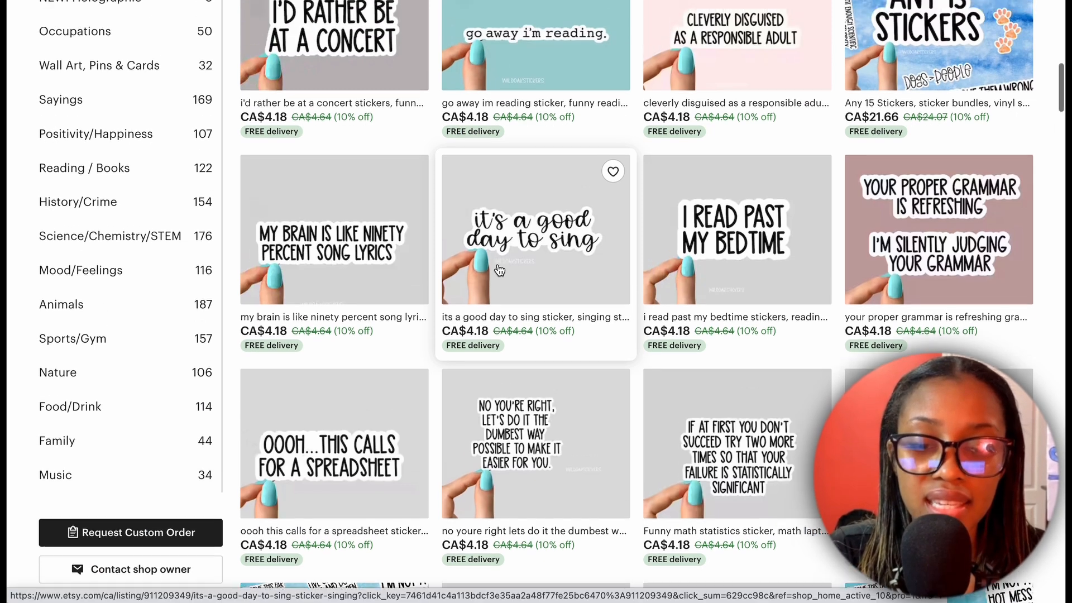
scroll(488, 188, "down", 10)
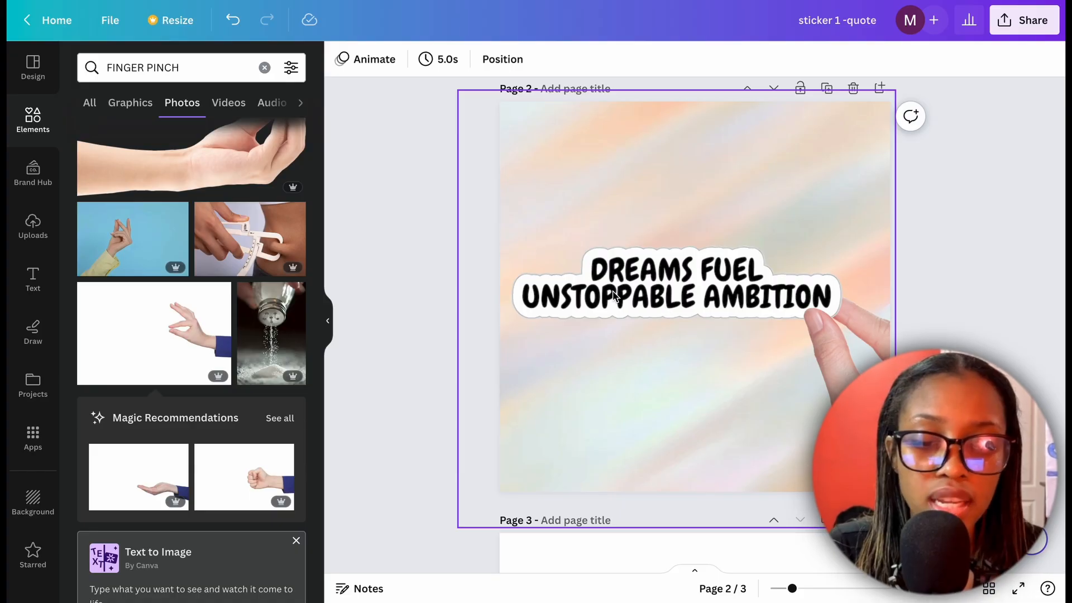
Back in Canva, delete the "DREAMS FUEL UNSTOPPABLE AMBITION" sticker from the page 2 mockup.
key("Delete")
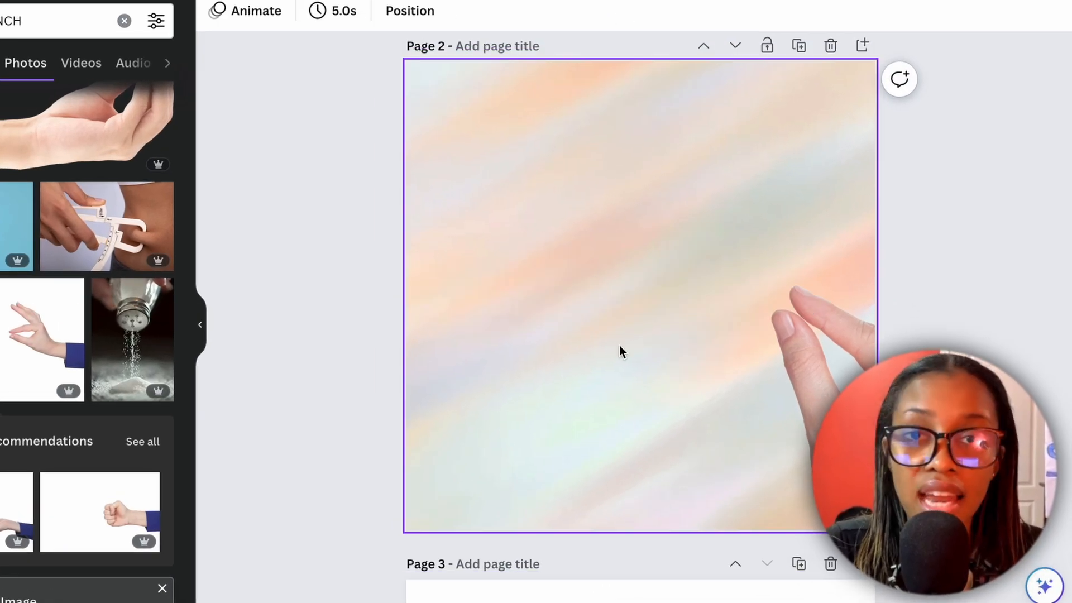